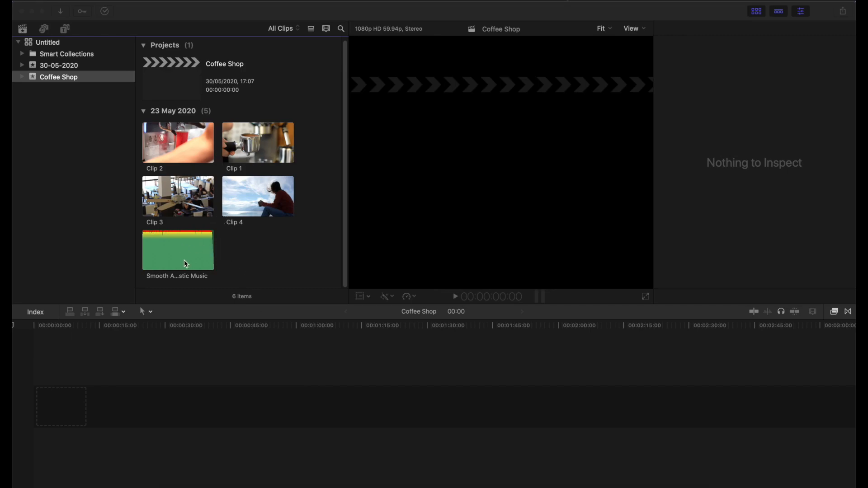
Step: Append Clip 1, Clip 2 and Clip 3 from the Coffee Shop event to the empty timeline in that order
{"action": "left_click", "coordinate": [273, 151]}
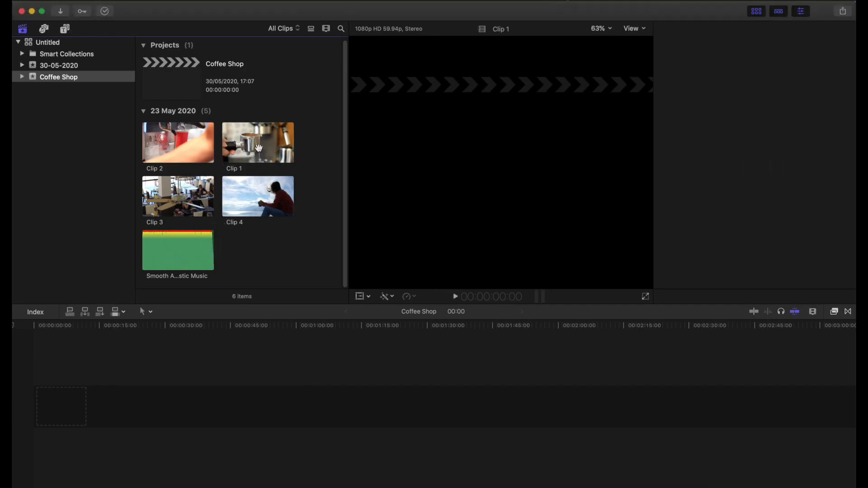
{"action": "key", "text": "e"}
{"action": "left_click", "coordinate": [169, 145]}
{"action": "key", "text": "e"}
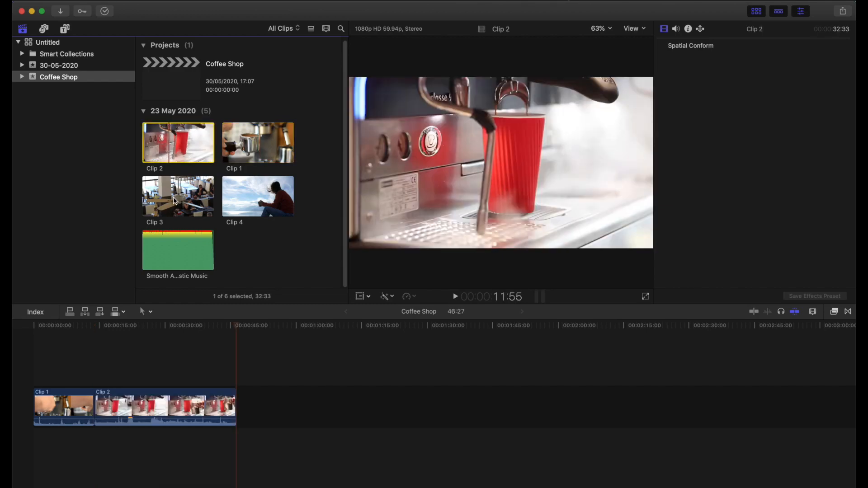
{"action": "left_click", "coordinate": [177, 193]}
{"action": "key", "text": "e"}
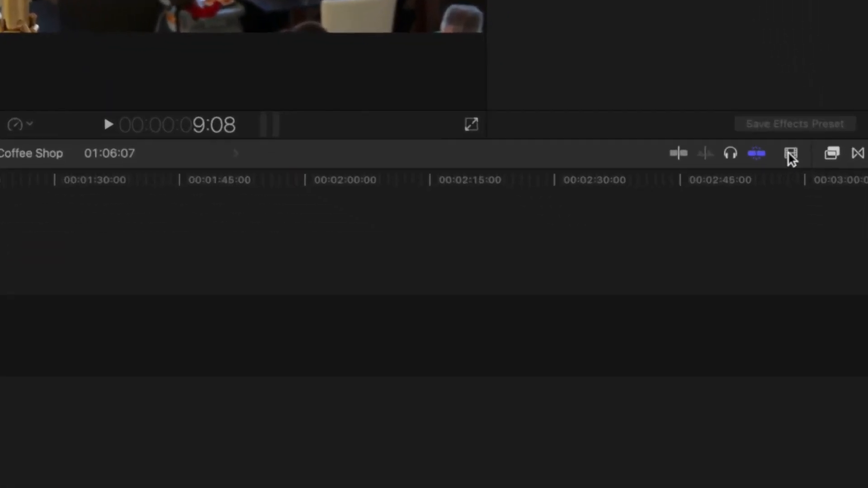
Step: Change the timeline's clip appearance to larger audio waveforms with small filmstrips, and increase the zoom and clip height
{"action": "left_click", "coordinate": [812, 312]}
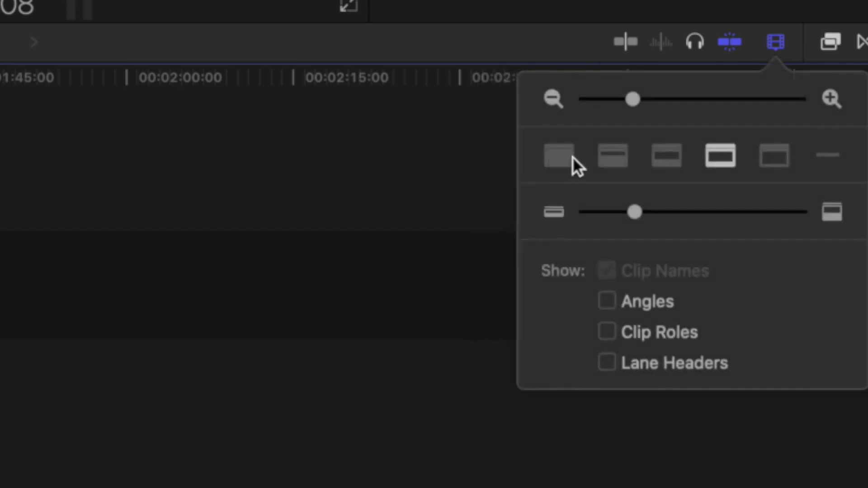
{"action": "left_click", "coordinate": [612, 159]}
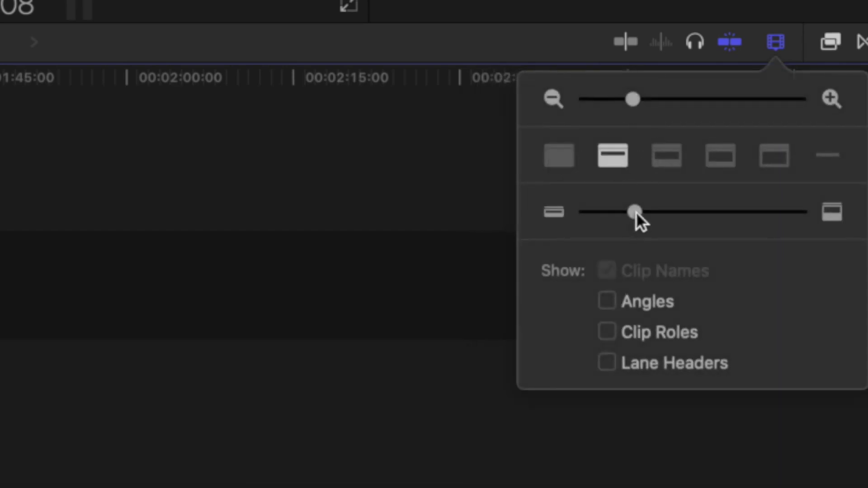
{"action": "left_click_drag", "start_coordinate": [632, 99], "coordinate": [683, 96]}
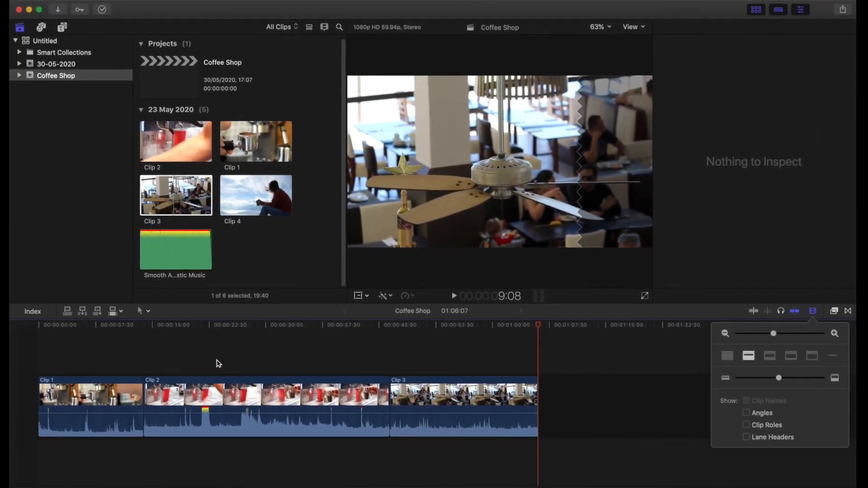
{"action": "left_click", "coordinate": [89, 361]}
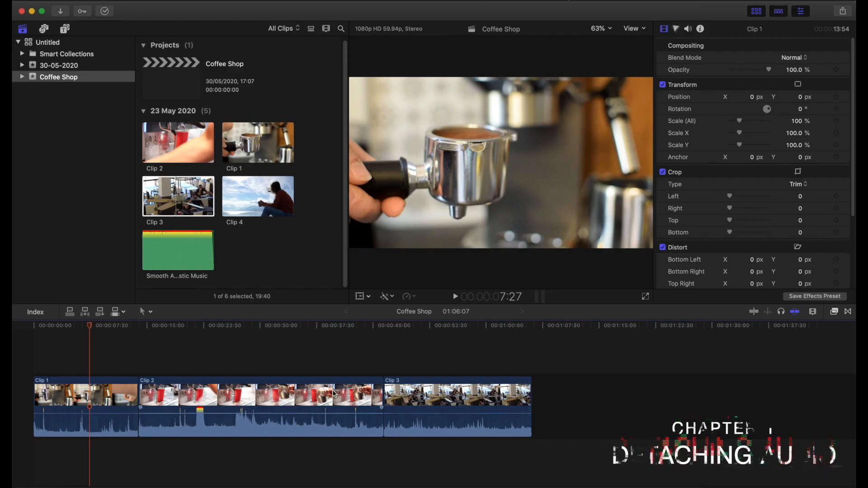
Step: Detach the audio from Clip 1, and do the same for Clip 2 and Clip 3 in the timeline
{"action": "left_click", "coordinate": [91, 400]}
{"action": "right_click", "coordinate": [91, 400]}
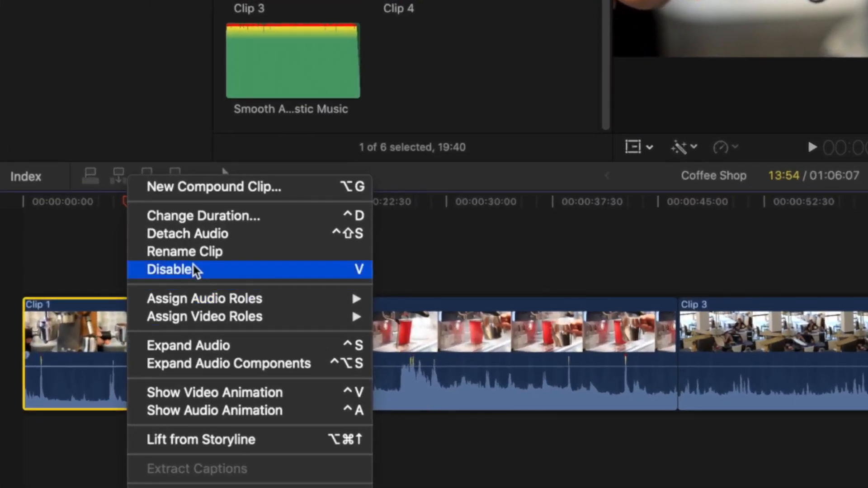
{"action": "left_click", "coordinate": [200, 234]}
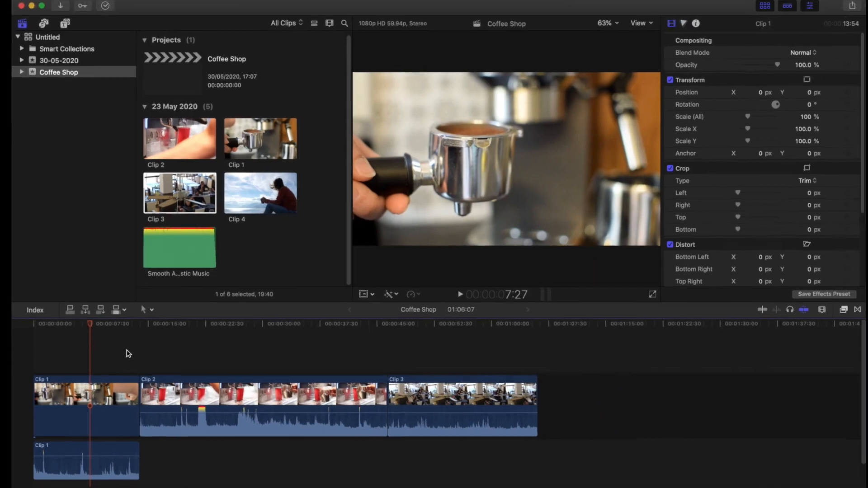
{"action": "left_click_drag", "start_coordinate": [293, 338], "coordinate": [440, 362]}
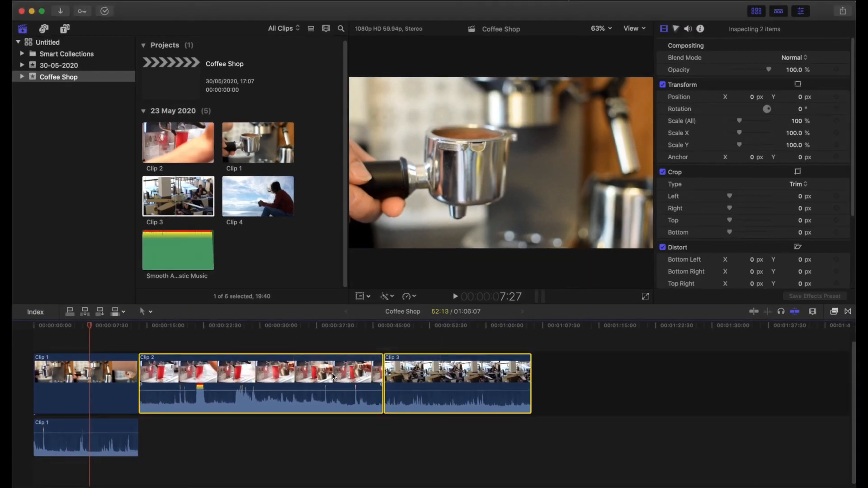
{"action": "key", "text": "ctrl+shift+s"}
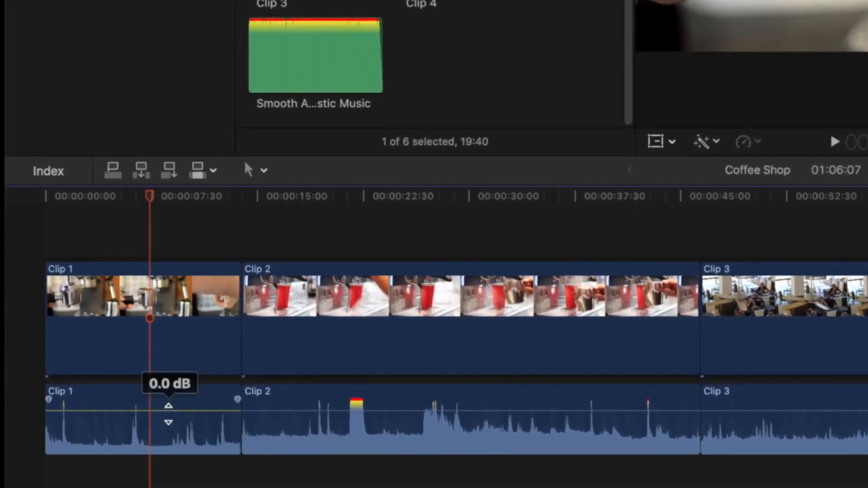
Step: Lower the volume line of Clip 1's detached audio to -4.0 dB in the timeline
{"action": "mouse_move", "coordinate": [168, 413]}
{"action": "left_mouse_down"}
{"action": "mouse_move", "coordinate": [172, 399]}
{"action": "mouse_move", "coordinate": [166, 428]}
{"action": "mouse_move", "coordinate": [168, 389]}
{"action": "mouse_move", "coordinate": [161, 459]}
{"action": "mouse_move", "coordinate": [168, 414]}
{"action": "left_mouse_up"}
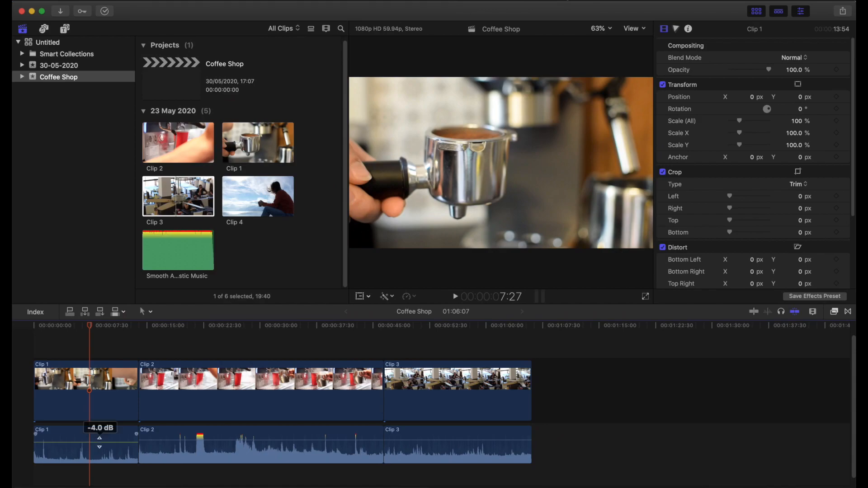
{"action": "left_click_drag", "start_coordinate": [99, 442], "coordinate": [99, 442]}
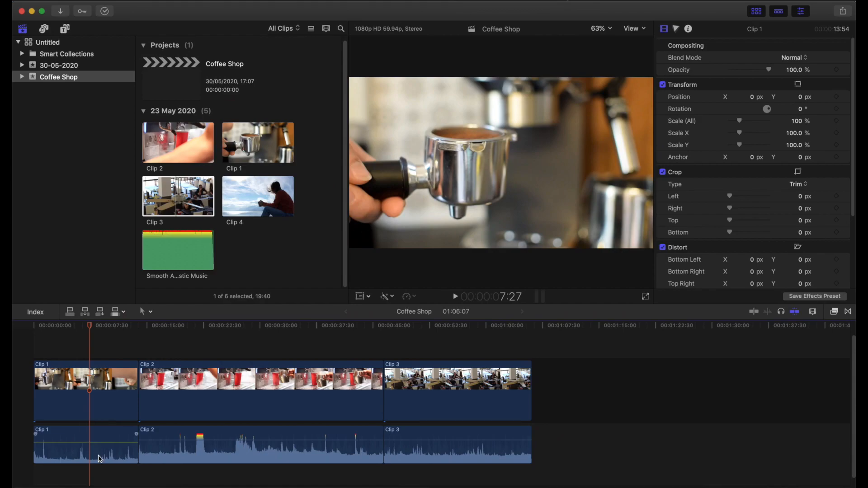
Step: Set the volume of Clip 1's detached audio to 5 dB in the audio inspector
{"action": "left_click", "coordinate": [95, 452]}
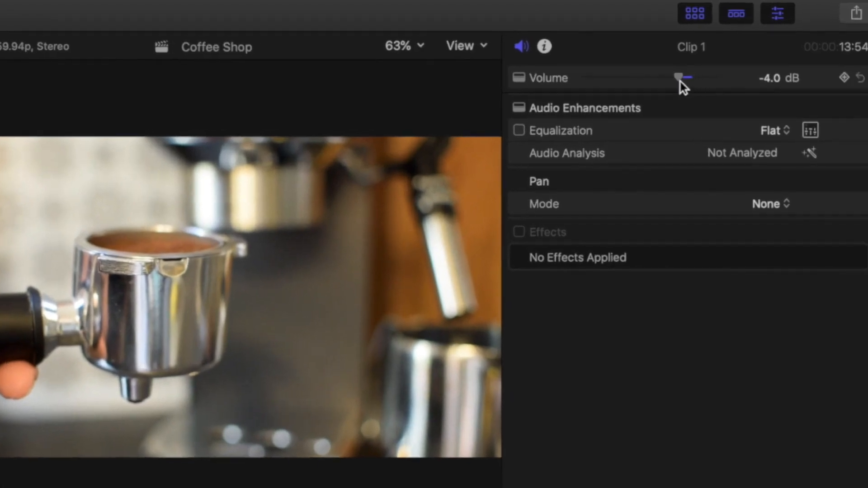
{"action": "left_click", "coordinate": [770, 80]}
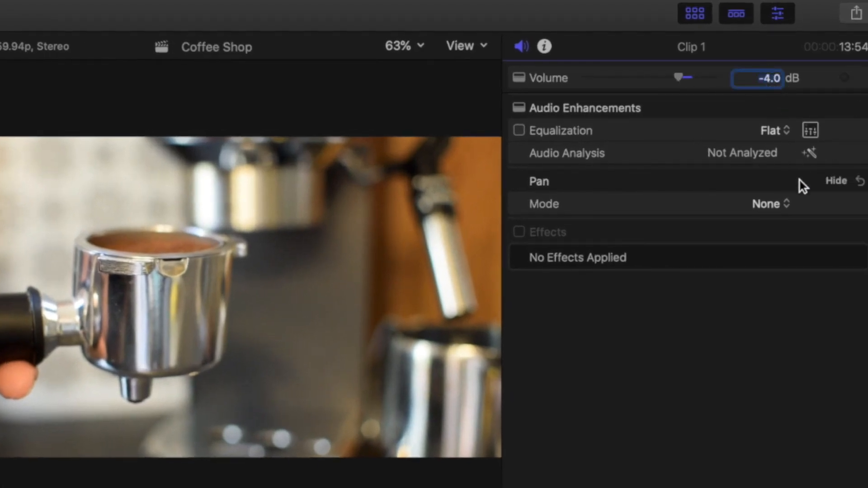
{"action": "type", "text": "5"}
{"action": "key", "text": "Return"}
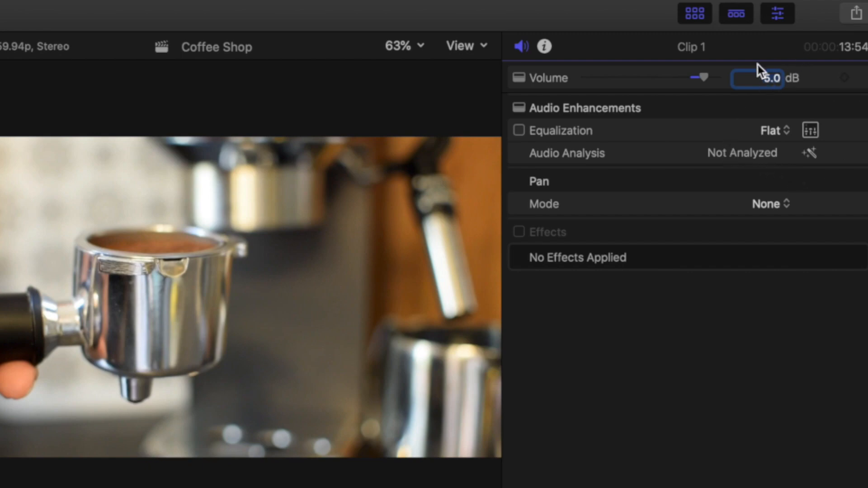
{"action": "left_click_drag", "start_coordinate": [708, 76], "coordinate": [665, 78]}
{"action": "mouse_move", "coordinate": [771, 78]}
{"action": "left_mouse_down"}
{"action": "mouse_move", "coordinate": [771, 104]}
{"action": "mouse_move", "coordinate": [771, 66]}
{"action": "left_mouse_up"}
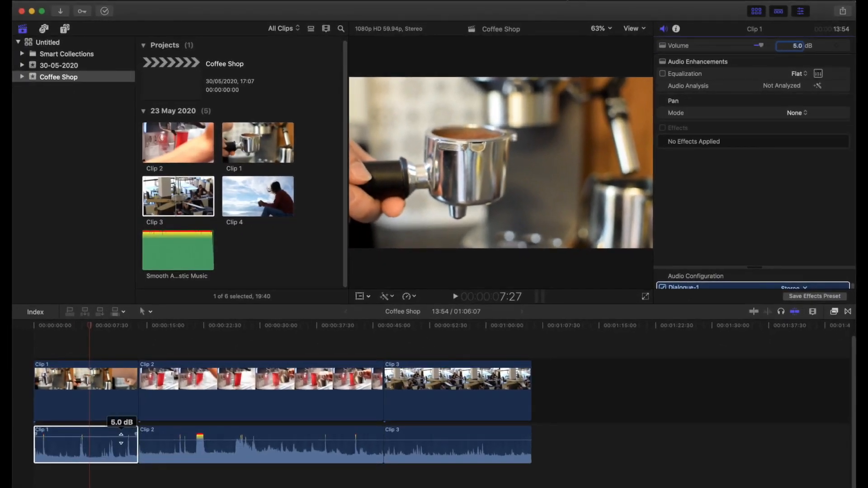
{"action": "mouse_move", "coordinate": [122, 438]}
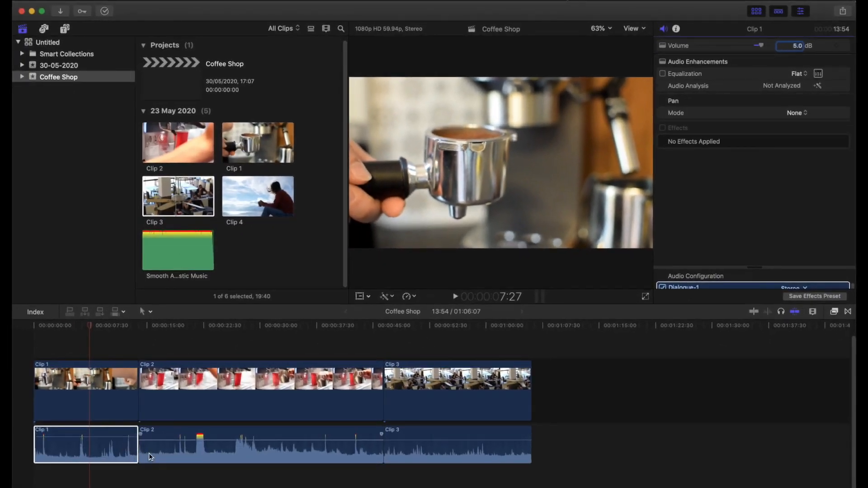
Step: Set the volume of all three detached audio clips together to 5 dB, and deselect them
{"action": "left_click", "coordinate": [119, 472]}
{"action": "left_click_drag", "start_coordinate": [106, 473], "coordinate": [417, 432]}
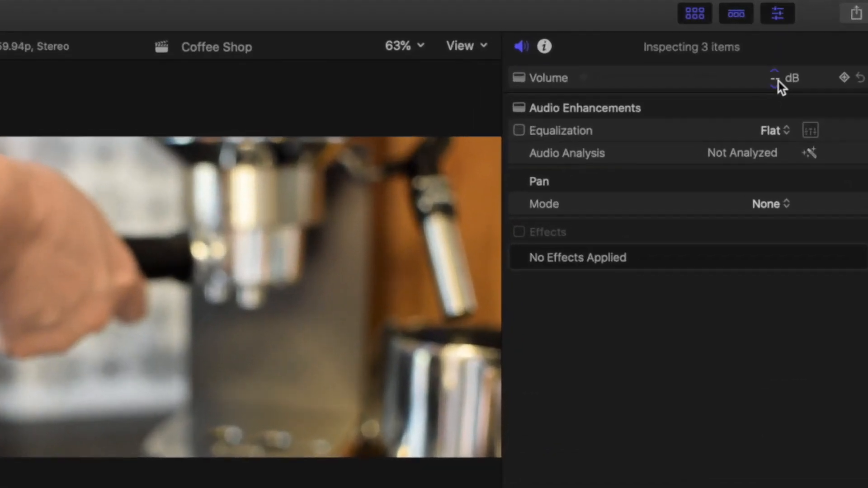
{"action": "left_click", "coordinate": [785, 71]}
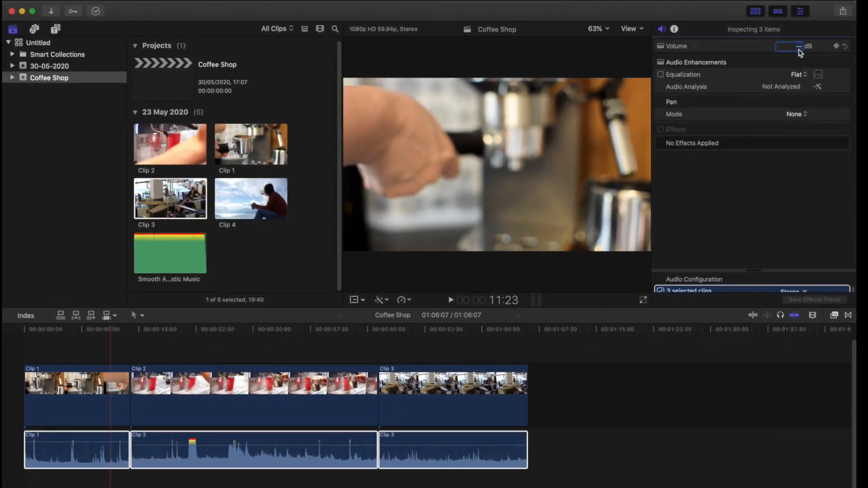
{"action": "key", "text": "Return"}
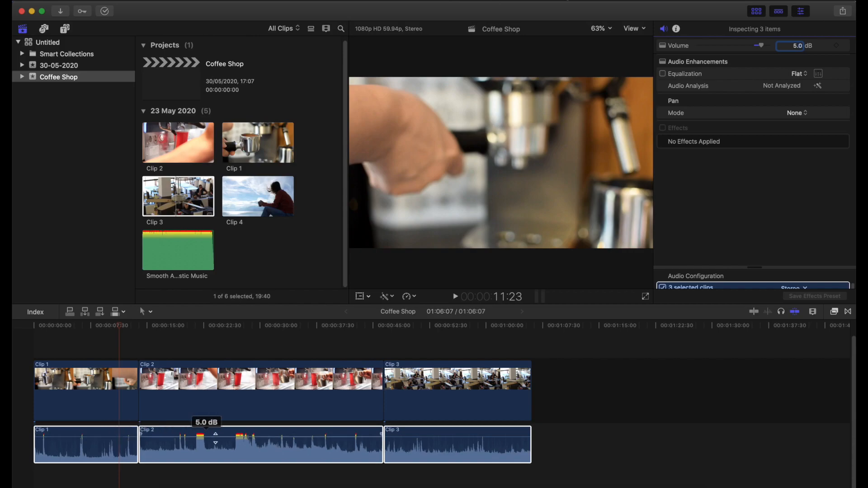
{"action": "left_click", "coordinate": [549, 447]}
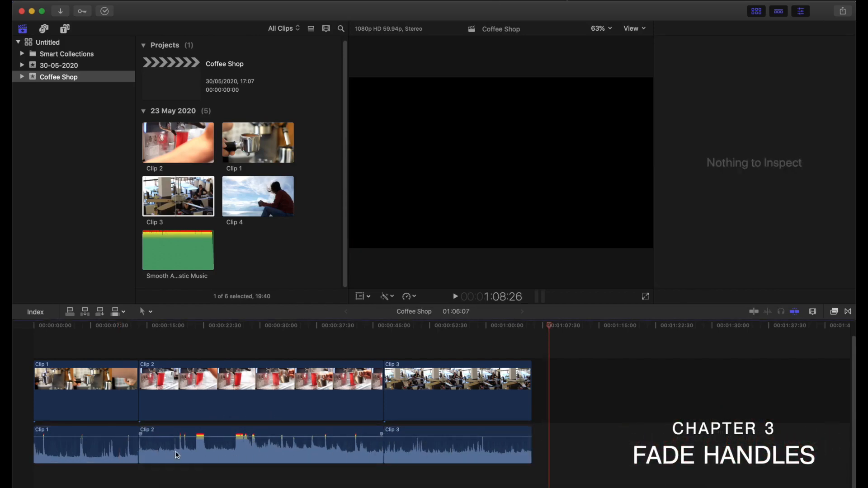
Step: Add a fade-in and a fade-out of about 7 seconds each to Clip 2's detached audio with the fade handles
{"action": "left_click", "coordinate": [159, 448]}
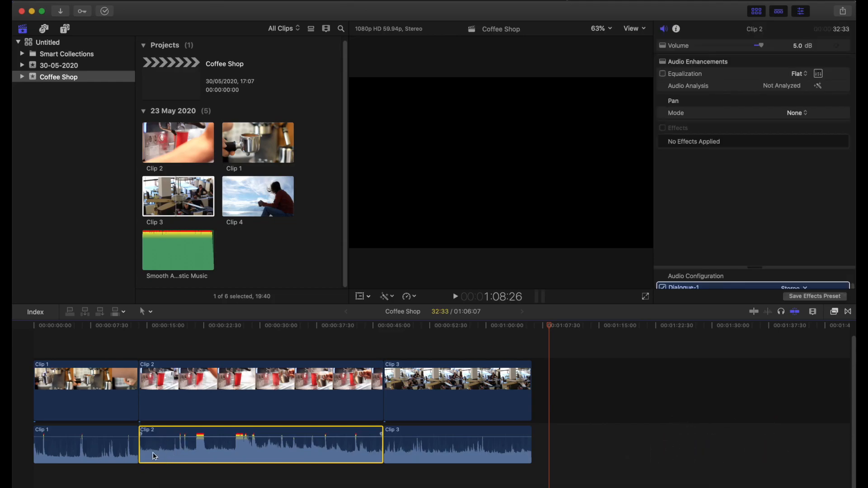
{"action": "mouse_move", "coordinate": [147, 439]}
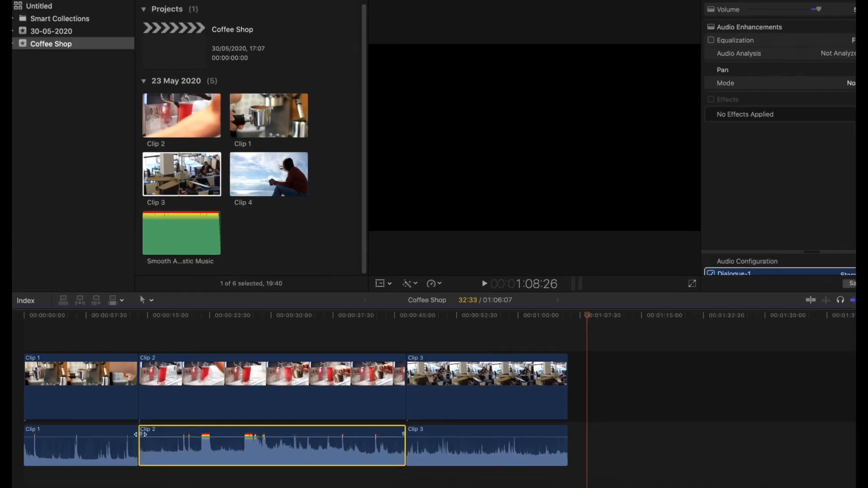
{"action": "mouse_move", "coordinate": [140, 437]}
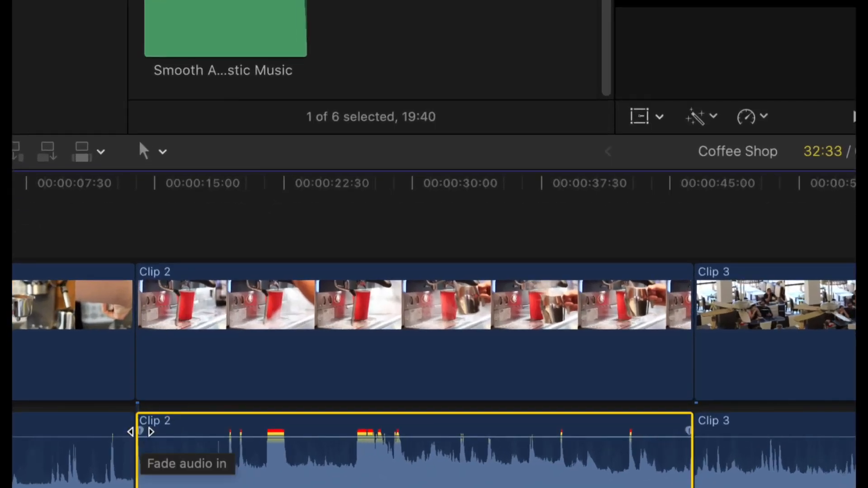
{"action": "left_click_drag", "start_coordinate": [141, 432], "coordinate": [264, 432]}
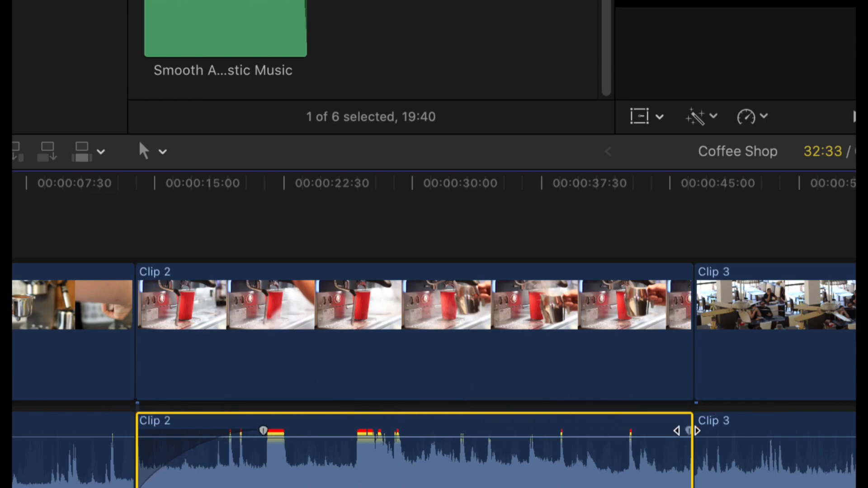
{"action": "left_click_drag", "start_coordinate": [684, 431], "coordinate": [561, 431]}
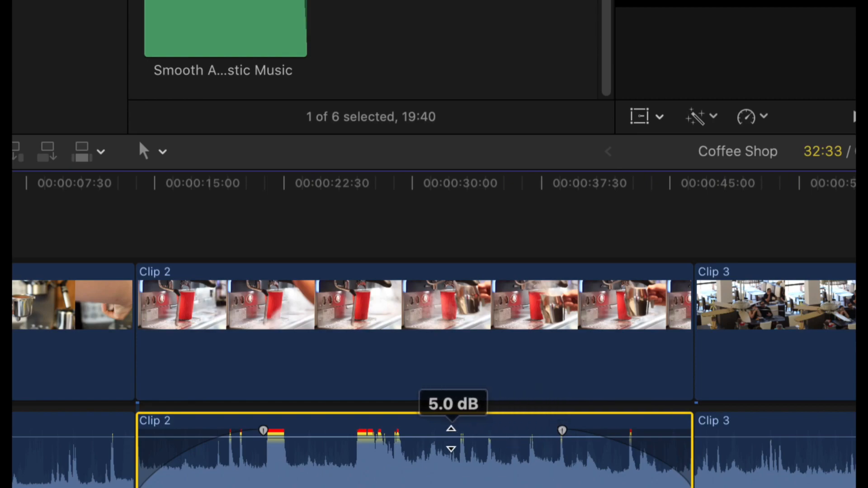
Step: Lower Clip 2's detached audio to 0 dB and remove its fades with Remove Fades
{"action": "left_click_drag", "start_coordinate": [449, 436], "coordinate": [446, 443]}
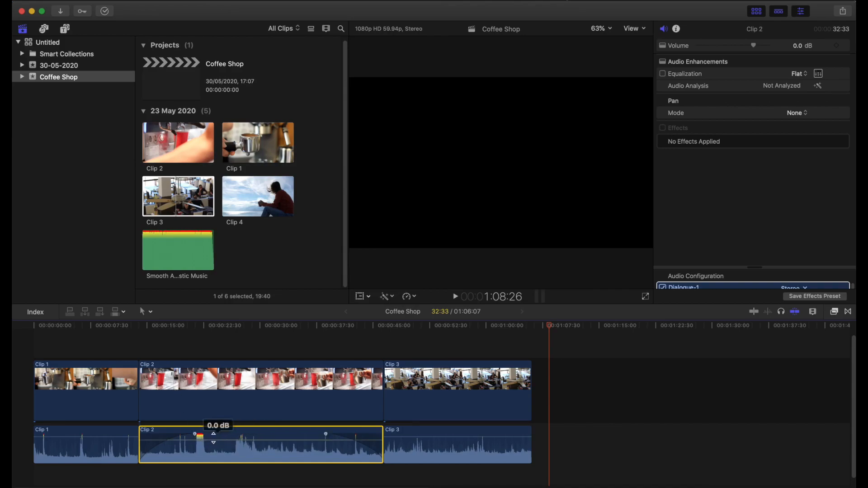
{"action": "left_click", "coordinate": [223, 2]}
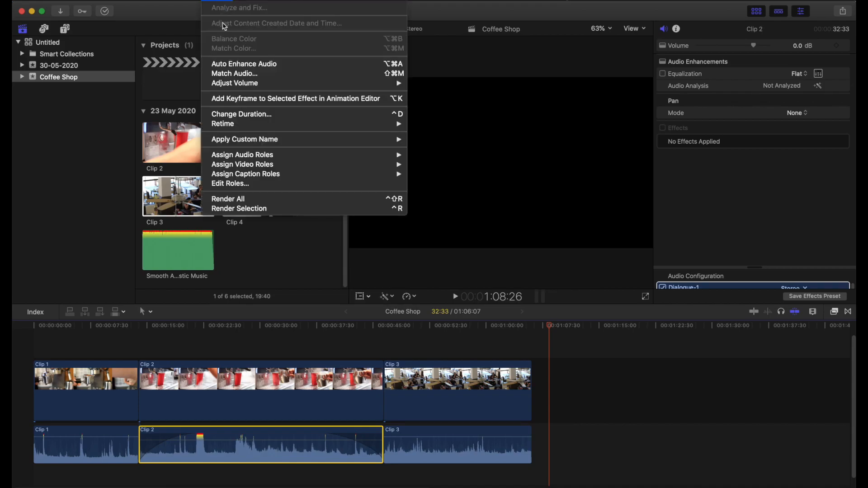
{"action": "mouse_move", "coordinate": [274, 88]}
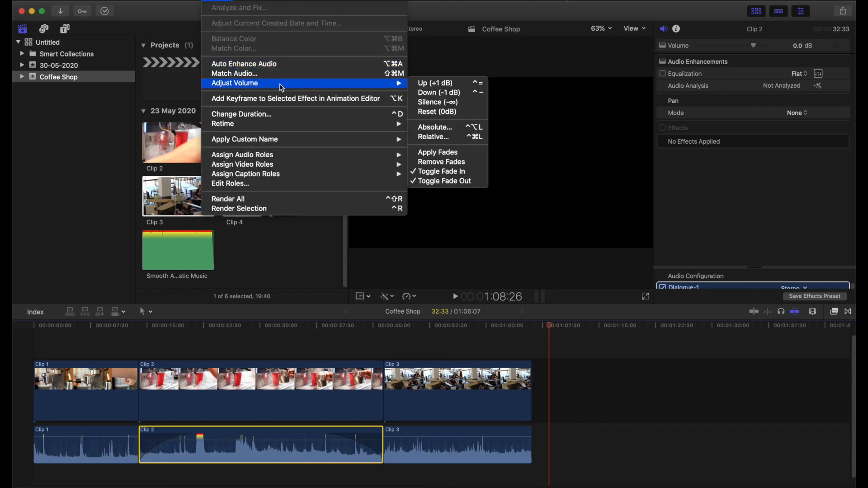
{"action": "left_click", "coordinate": [448, 165]}
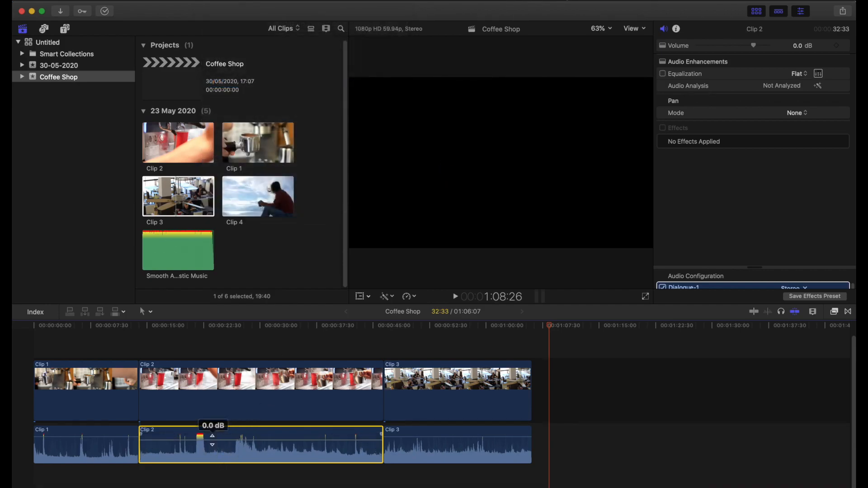
Step: Apply a default fade-in and fade-out to Clip 2's detached audio with Toggle Fade In and Toggle Fade Out
{"action": "left_click", "coordinate": [214, 2]}
{"action": "mouse_move", "coordinate": [321, 85]}
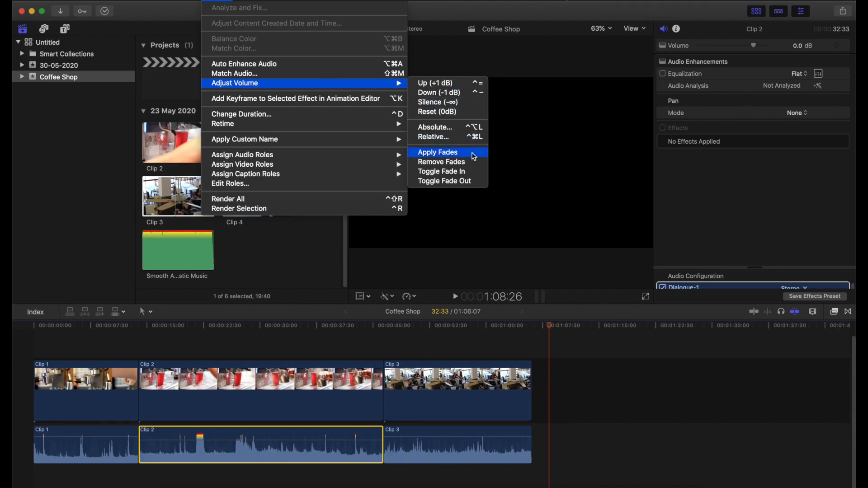
{"action": "left_click", "coordinate": [470, 171]}
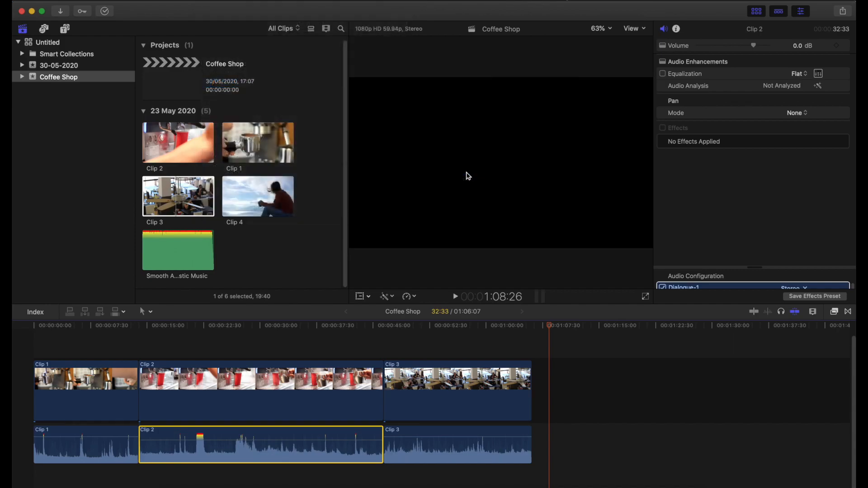
{"action": "left_click", "coordinate": [222, 3]}
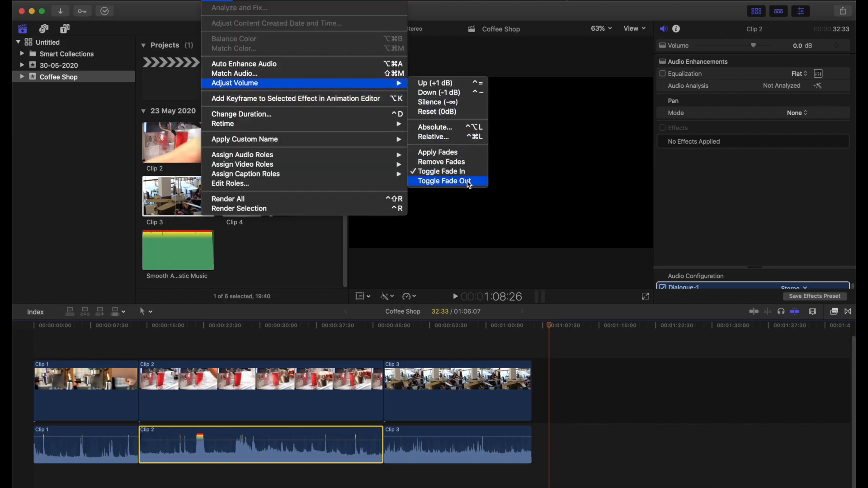
{"action": "left_click", "coordinate": [469, 181]}
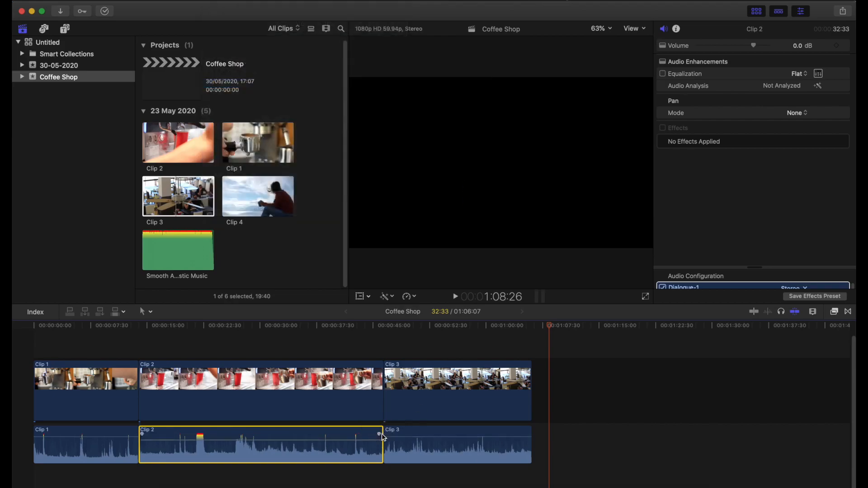
Step: Clear the toggled fades from Clip 2's detached audio and add both default fades at once with Apply Fades
{"action": "left_click_drag", "start_coordinate": [378, 434], "coordinate": [378, 437]}
{"action": "left_click", "coordinate": [214, 1]}
{"action": "left_click", "coordinate": [444, 140]}
{"action": "left_click", "coordinate": [220, 1]}
{"action": "mouse_move", "coordinate": [383, 87]}
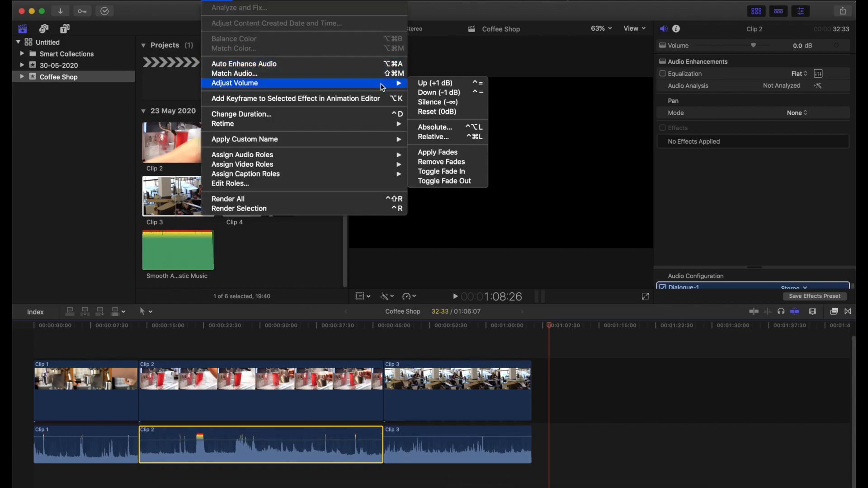
{"action": "left_click", "coordinate": [449, 152]}
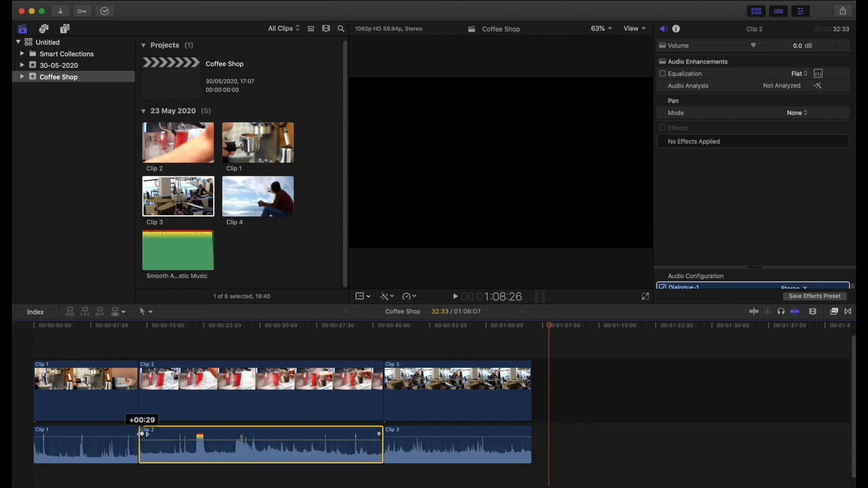
Step: Remove both fades from Clip 2's detached audio with Remove Fades
{"action": "left_click", "coordinate": [221, 2]}
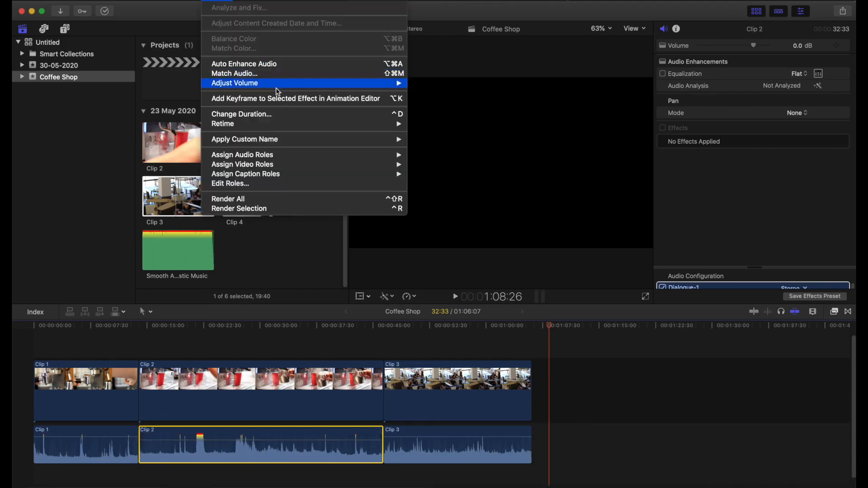
{"action": "mouse_move", "coordinate": [285, 87]}
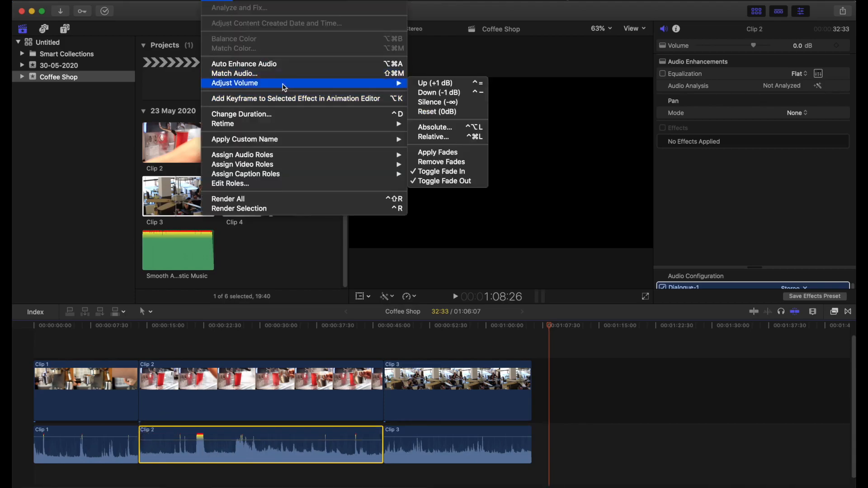
{"action": "left_click", "coordinate": [452, 162]}
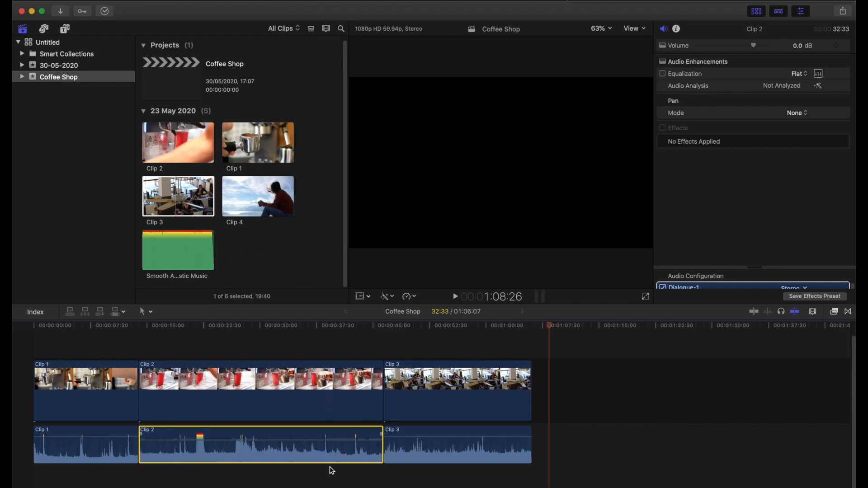
Step: Add the Smooth Acoustic Music track beneath the detached audio at the project's start and lower its volume to -5 dB
{"action": "left_click_drag", "start_coordinate": [172, 245], "coordinate": [43, 480]}
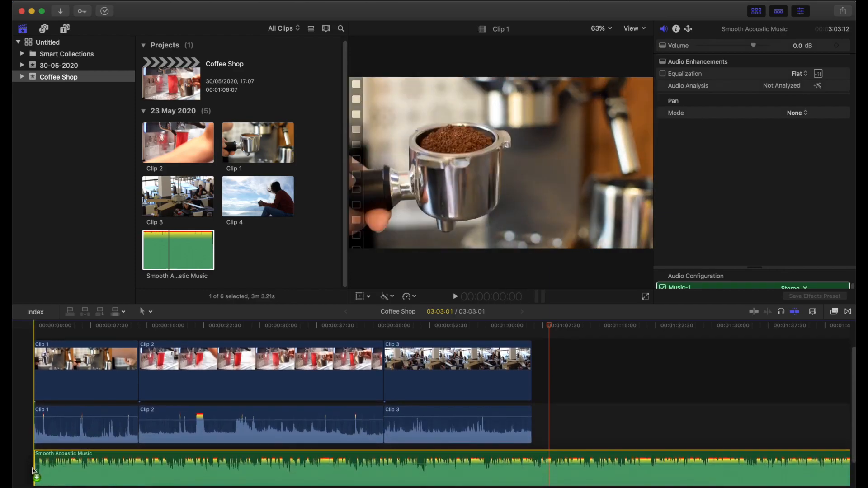
{"action": "scroll", "coordinate": [188, 432], "scroll_direction": "down", "scroll_amount": 2}
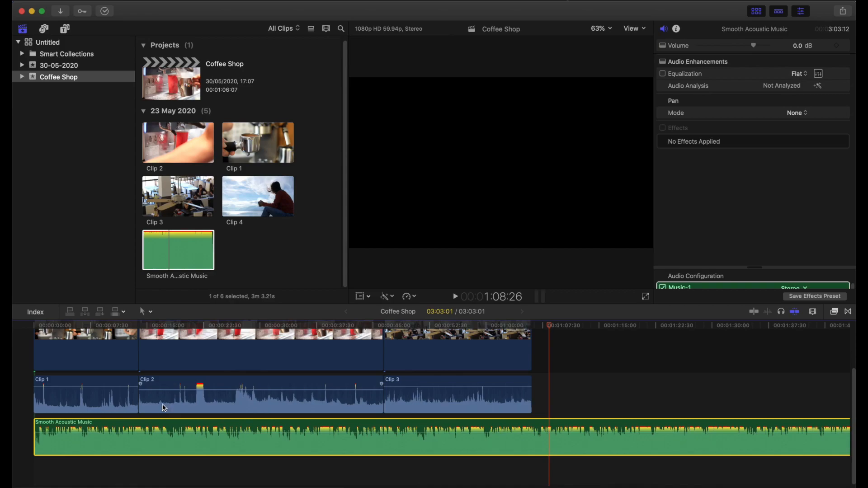
{"action": "mouse_move", "coordinate": [177, 432]}
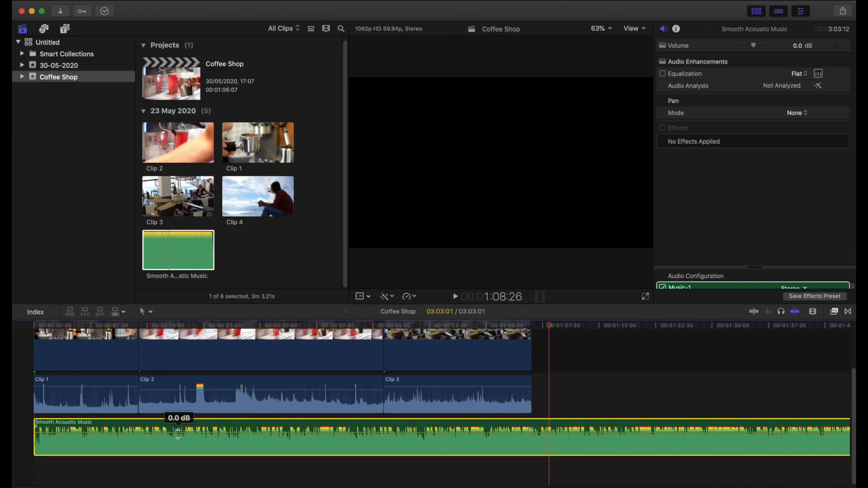
{"action": "left_click_drag", "start_coordinate": [178, 433], "coordinate": [180, 435]}
{"action": "mouse_move", "coordinate": [97, 435]}
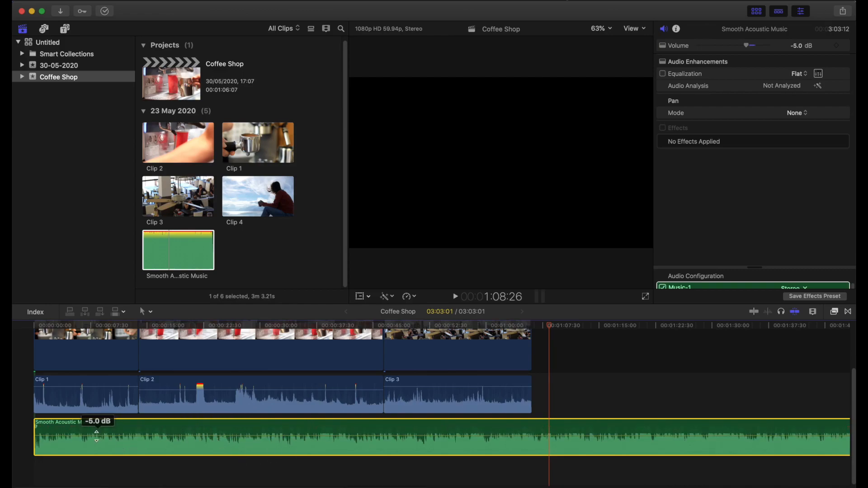
{"action": "left_click_drag", "start_coordinate": [87, 435], "coordinate": [87, 435]}
Step: Lower the volume of Clip 2's, Clip 1's and Clip 3's detached audio individually, bringing Clip 3 to -20 dB
{"action": "left_click_drag", "start_coordinate": [171, 390], "coordinate": [168, 402]}
{"action": "left_click_drag", "start_coordinate": [120, 385], "coordinate": [120, 400]}
{"action": "left_click_drag", "start_coordinate": [440, 386], "coordinate": [441, 400]}
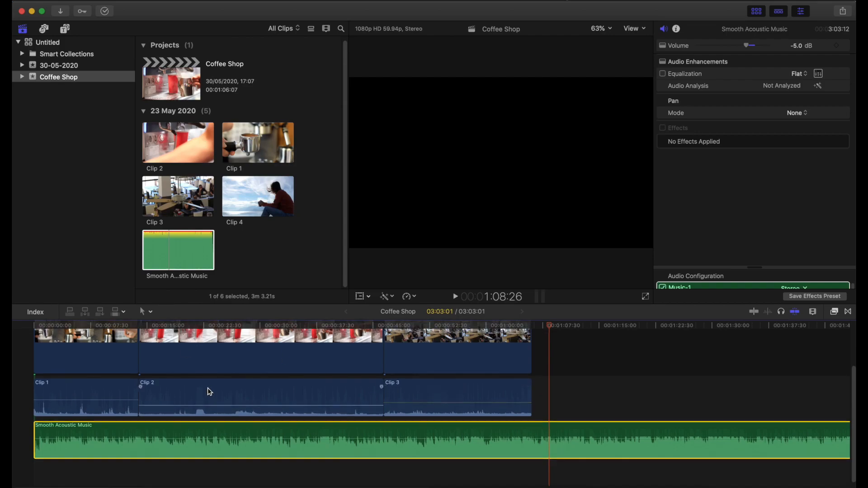
Step: Play the project from its beginning to check the balance between Clip 1's audio and the music
{"action": "scroll", "coordinate": [209, 390], "scroll_direction": "up", "scroll_amount": 3}
{"action": "left_click_drag", "start_coordinate": [62, 324], "coordinate": [46, 325]}
{"action": "left_click_drag", "start_coordinate": [83, 429], "coordinate": [83, 428]}
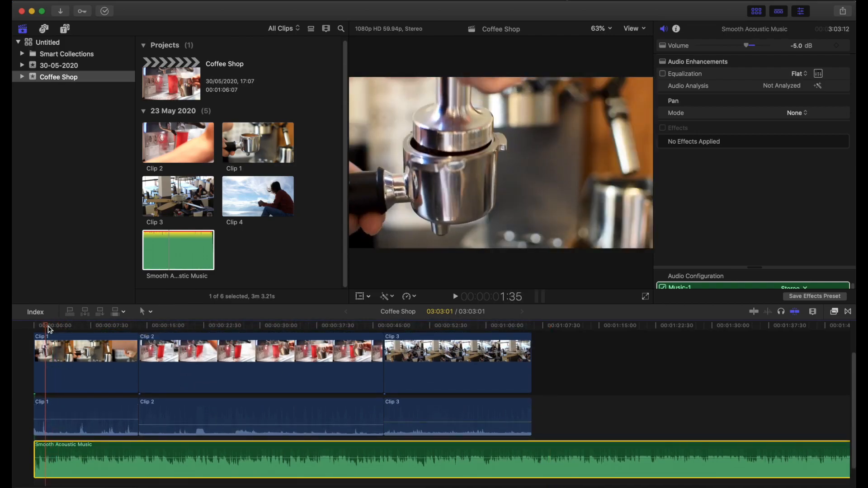
{"action": "left_click_drag", "start_coordinate": [46, 324], "coordinate": [43, 325]}
{"action": "mouse_move", "coordinate": [65, 457]}
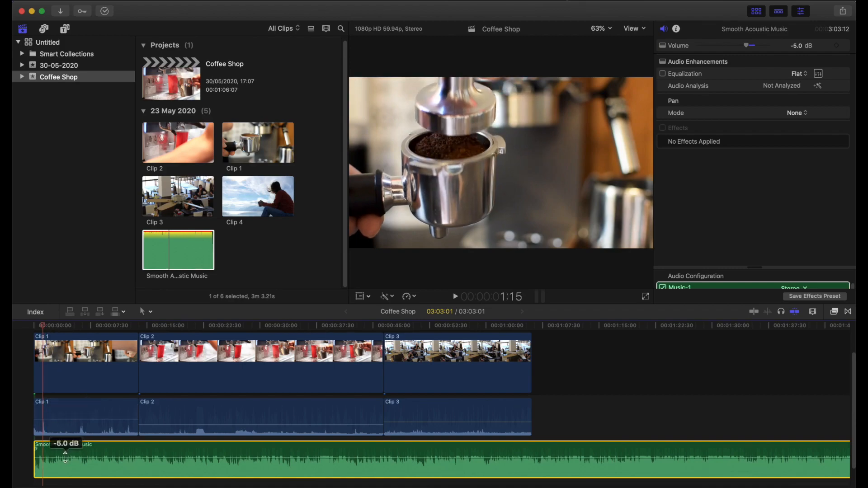
{"action": "left_click_drag", "start_coordinate": [43, 325], "coordinate": [34, 326]}
{"action": "key", "text": "space"}
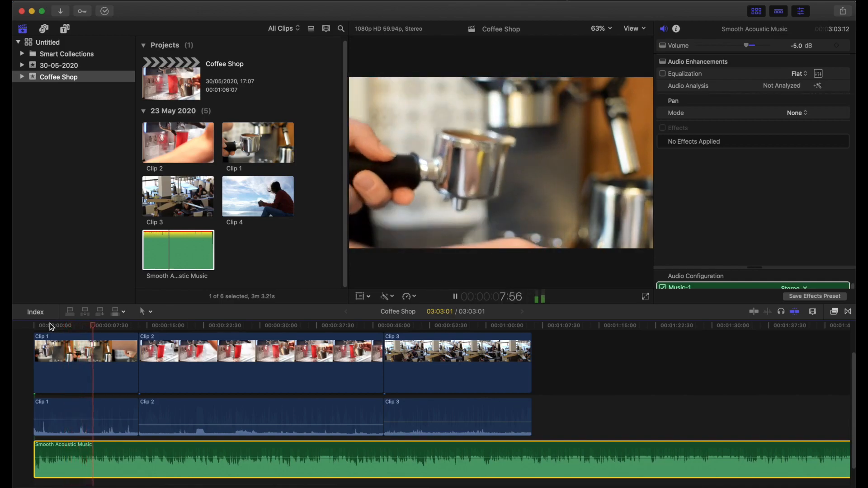
{"action": "key", "text": "space"}
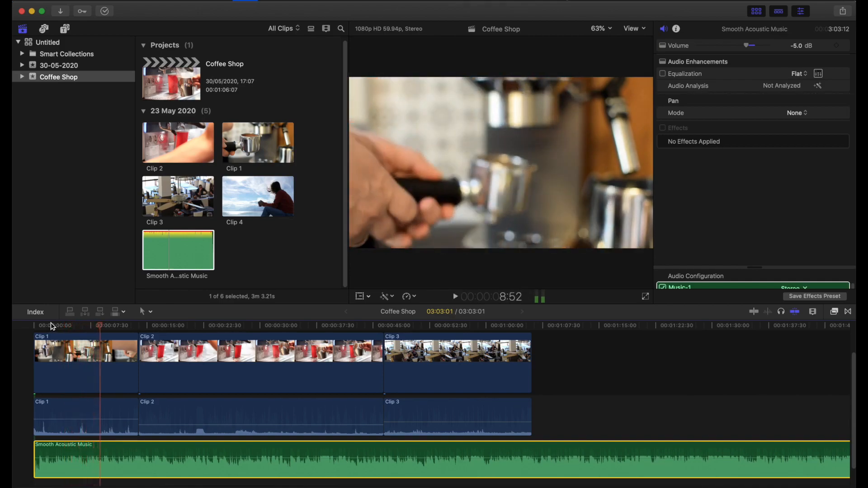
Step: Raise Clip 2's detached audio to -13 dB and play that section to check it against the music
{"action": "left_click", "coordinate": [187, 326]}
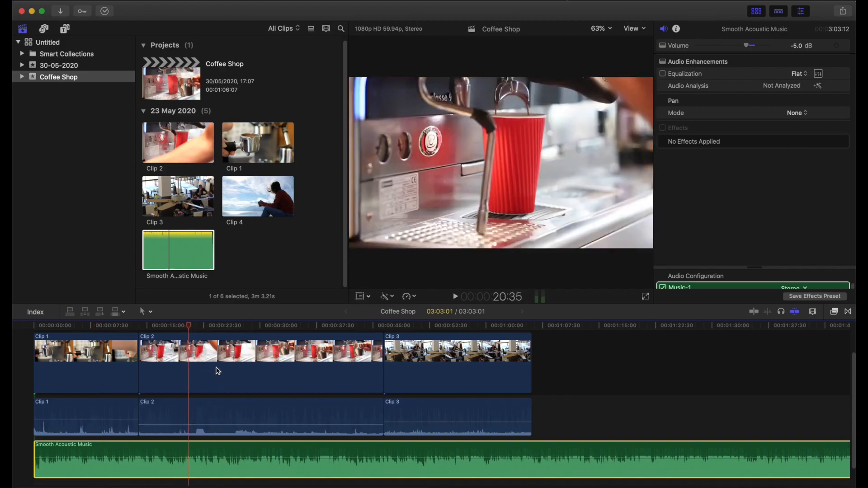
{"action": "left_click_drag", "start_coordinate": [197, 425], "coordinate": [202, 420]}
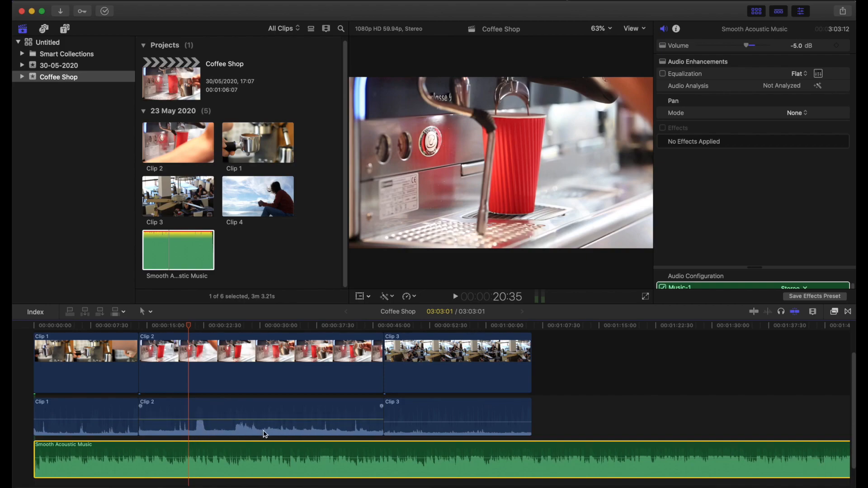
{"action": "left_click", "coordinate": [176, 326]}
{"action": "key", "text": "space"}
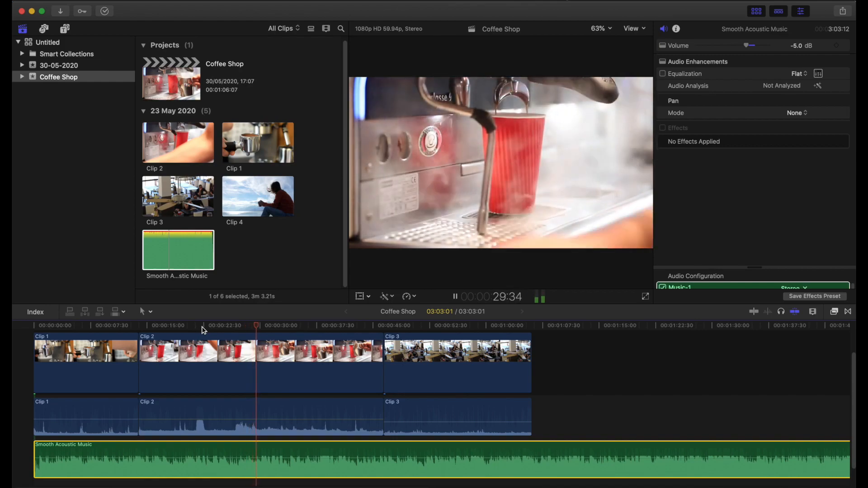
{"action": "key", "text": "space"}
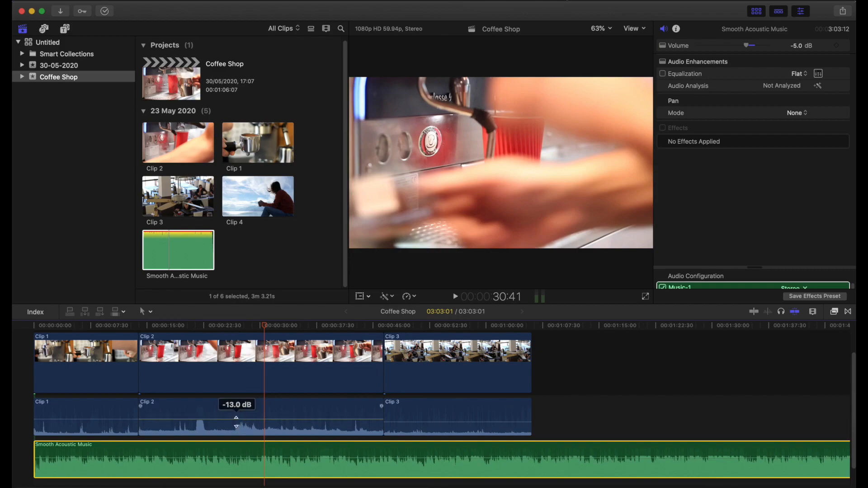
Step: Raise Clip 1's detached audio to about -1 dB and nudge it slightly higher
{"action": "scroll", "coordinate": [227, 408], "scroll_direction": "down", "scroll_amount": 2}
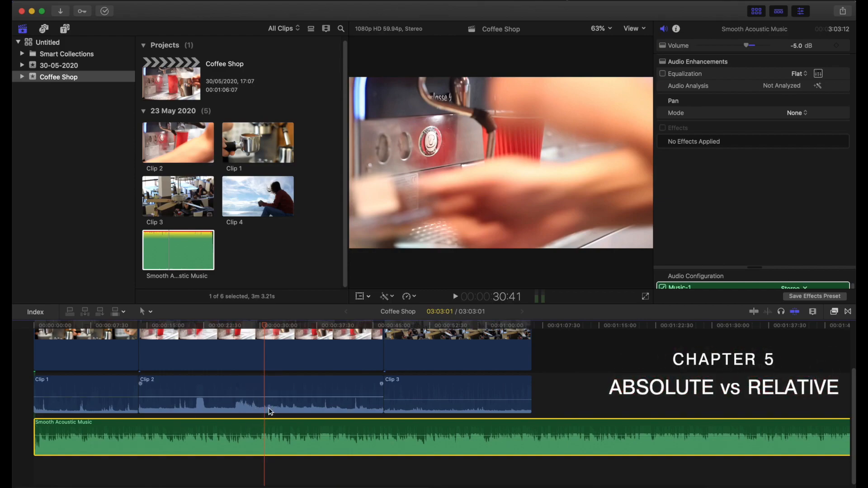
{"action": "mouse_move", "coordinate": [129, 399]}
{"action": "left_click_drag", "start_coordinate": [116, 399], "coordinate": [113, 390]}
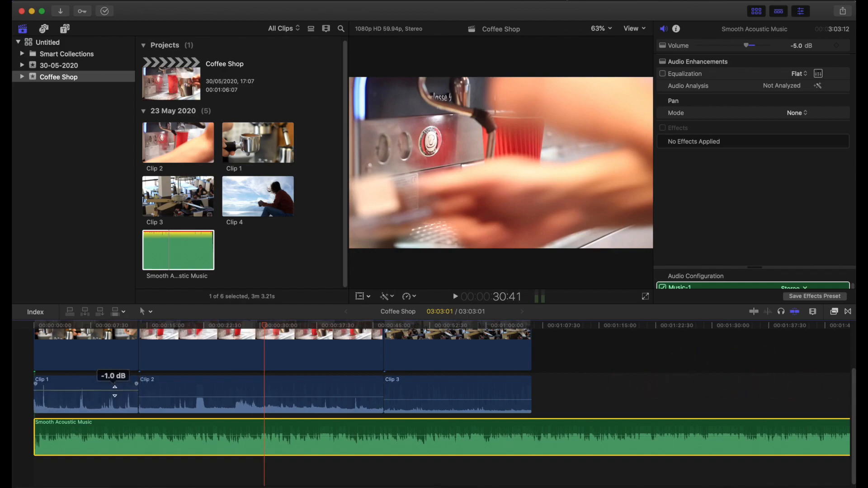
{"action": "mouse_move", "coordinate": [149, 396]}
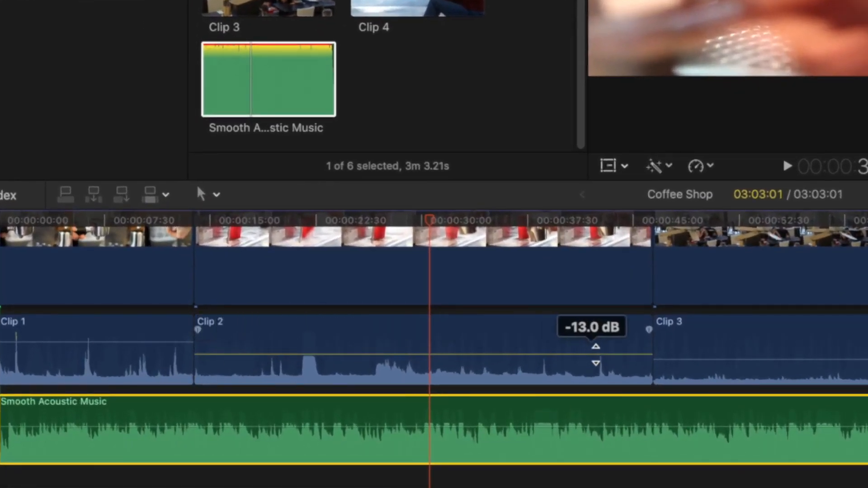
{"action": "mouse_move", "coordinate": [668, 360]}
{"action": "left_click_drag", "start_coordinate": [149, 342], "coordinate": [150, 336]}
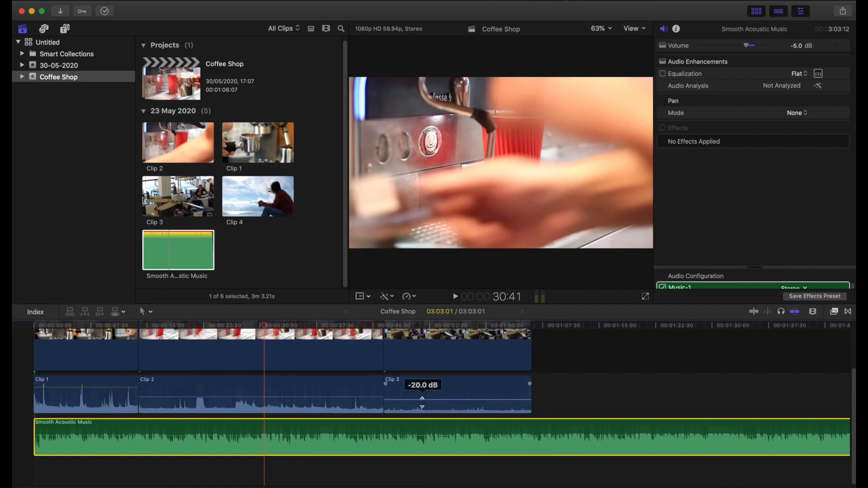
Step: Select all three detached audio clips and apply a relative volume adjustment of -5 dB to them
{"action": "left_click_drag", "start_coordinate": [546, 390], "coordinate": [88, 409]}
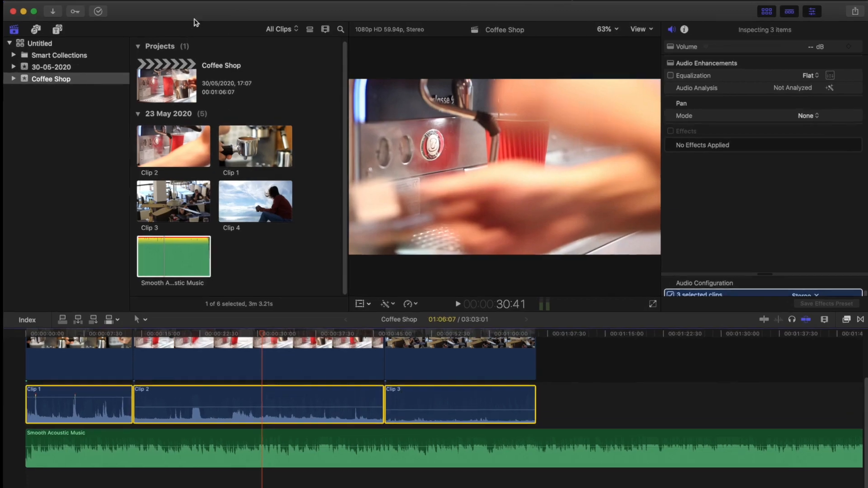
{"action": "left_click", "coordinate": [216, 0]}
{"action": "mouse_move", "coordinate": [283, 142]}
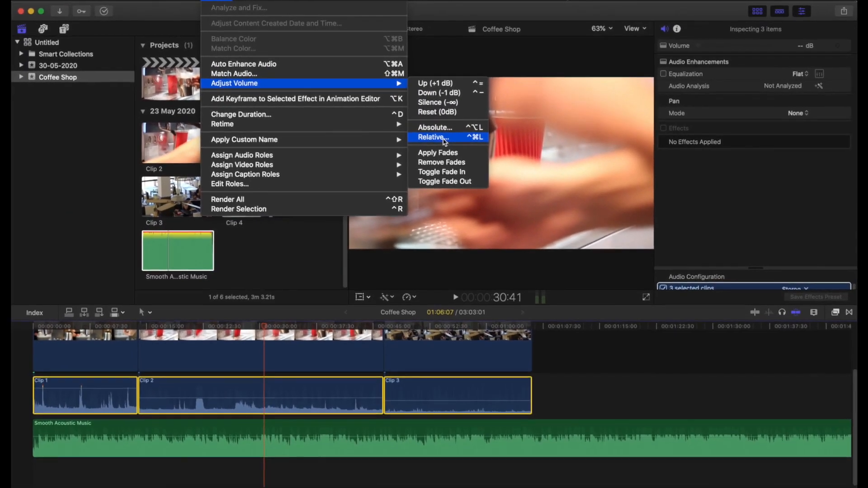
{"action": "left_click", "coordinate": [502, 254]}
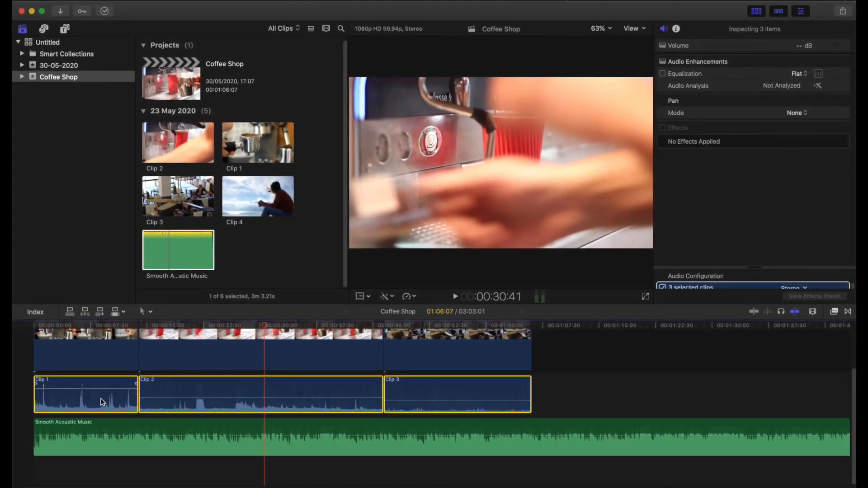
{"action": "left_click_drag", "start_coordinate": [96, 396], "coordinate": [304, 396]}
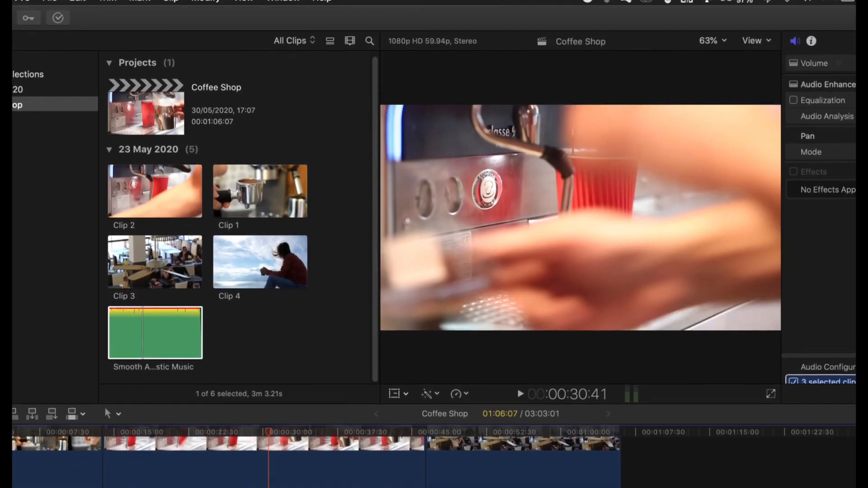
{"action": "left_click", "coordinate": [215, 2]}
{"action": "mouse_move", "coordinate": [301, 115]}
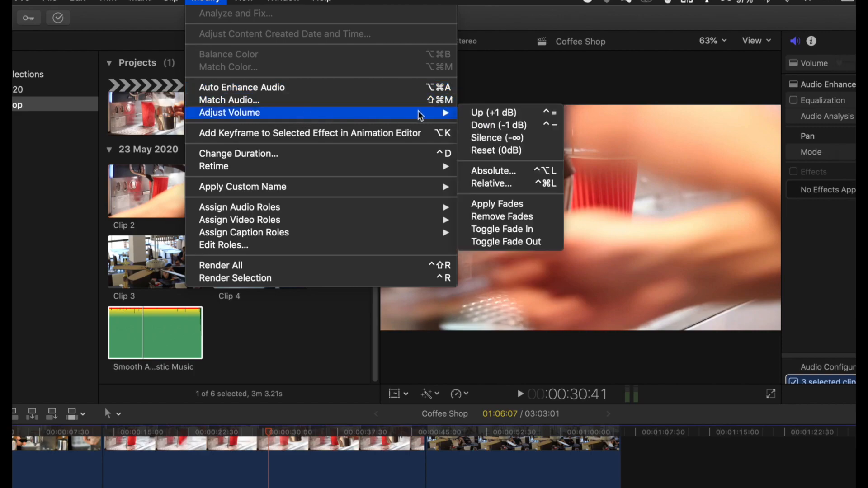
{"action": "left_click", "coordinate": [488, 184]}
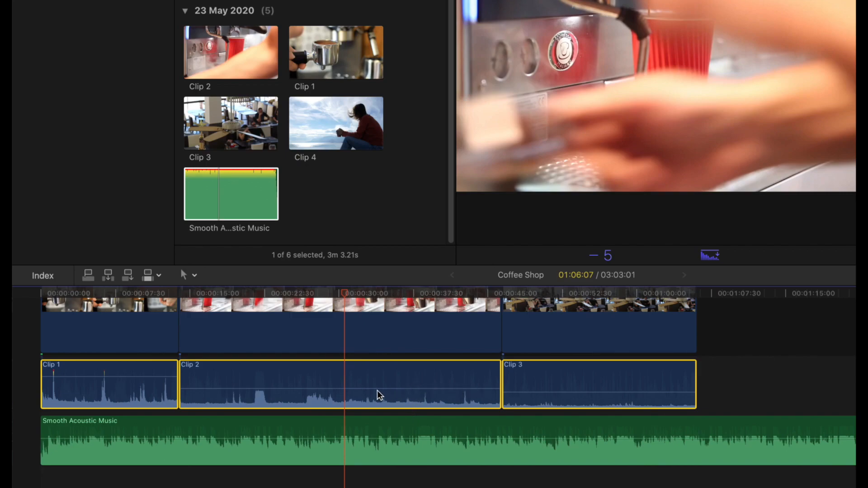
{"action": "key", "text": "Return"}
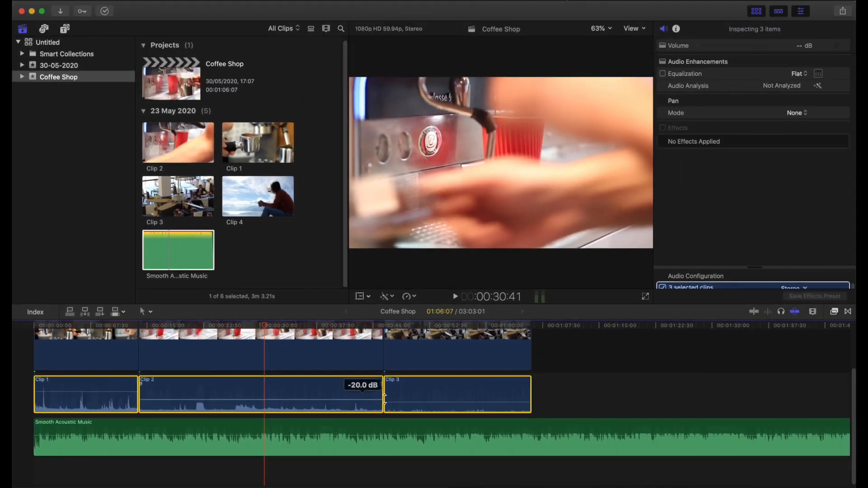
Step: Set the volume of the three selected audio clips to an absolute level of -3 dB
{"action": "mouse_move", "coordinate": [561, 394]}
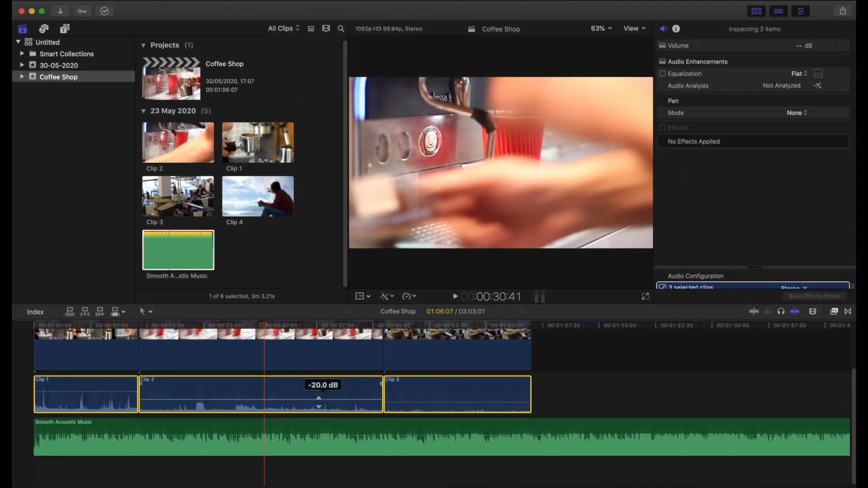
{"action": "left_click", "coordinate": [211, 2]}
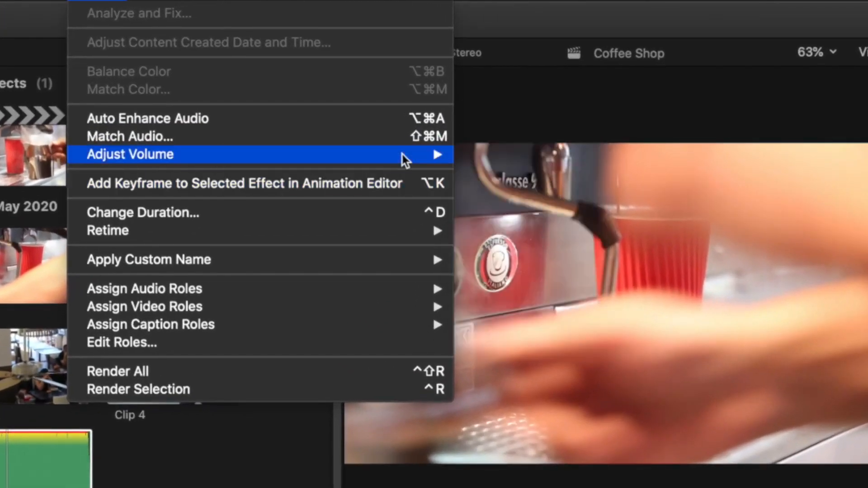
{"action": "mouse_move", "coordinate": [403, 154]}
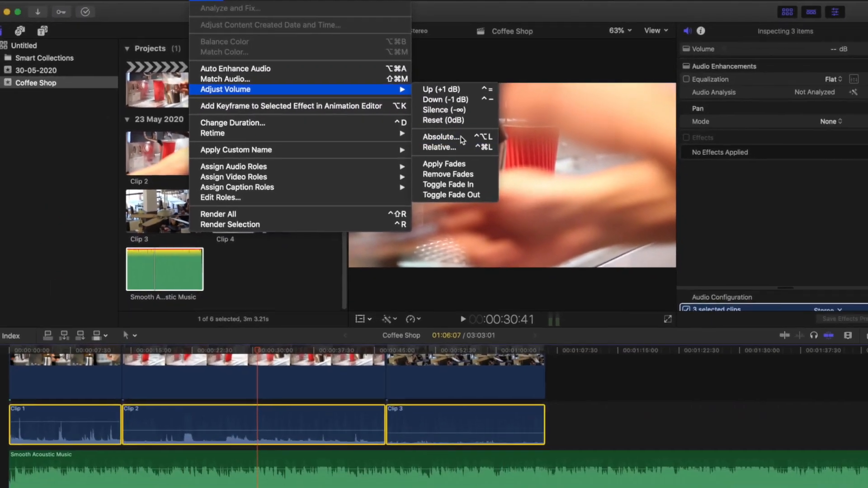
{"action": "left_click", "coordinate": [536, 229]}
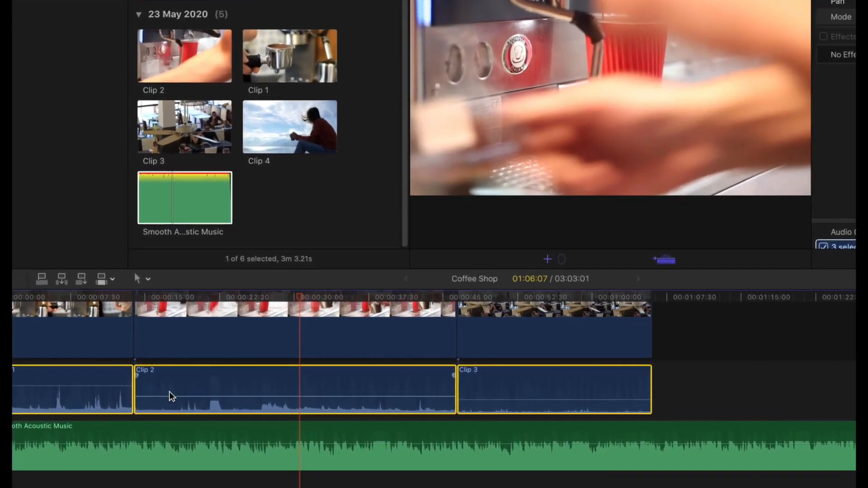
{"action": "mouse_move", "coordinate": [169, 395]}
{"action": "scroll", "coordinate": [169, 395], "scroll_direction": "left", "scroll_amount": 1}
{"action": "scroll", "coordinate": [169, 395], "scroll_direction": "right", "scroll_amount": 1}
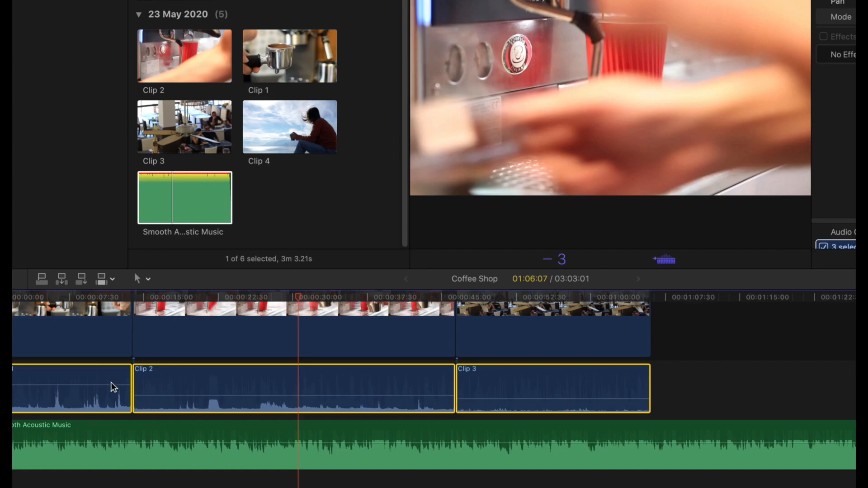
{"action": "key", "text": "Return"}
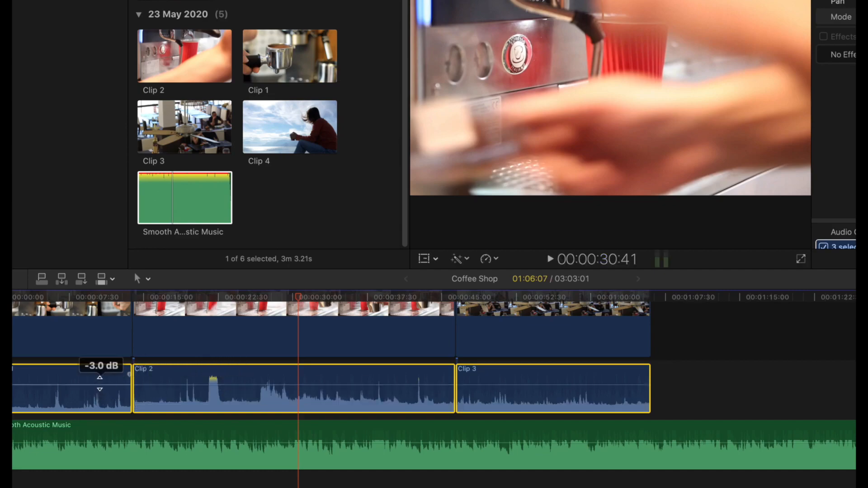
Step: Select the Smooth Acoustic Music clip in the timeline and lower its overall volume to -8 dB
{"action": "mouse_move", "coordinate": [485, 386]}
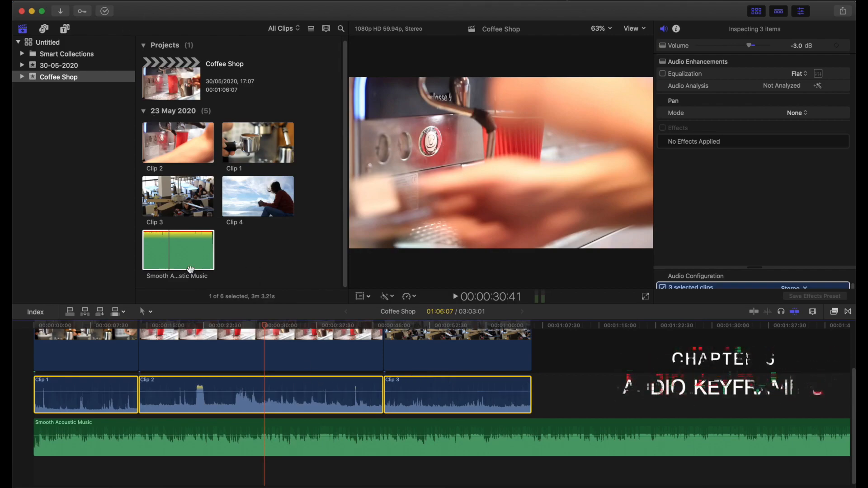
{"action": "left_click", "coordinate": [140, 440]}
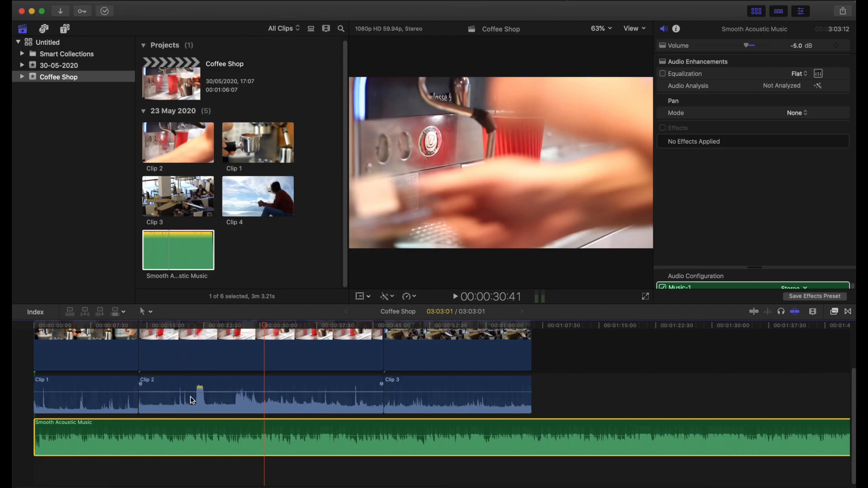
{"action": "mouse_move", "coordinate": [208, 389]}
{"action": "mouse_move", "coordinate": [226, 437]}
{"action": "left_mouse_down"}
{"action": "mouse_move", "coordinate": [226, 448]}
{"action": "mouse_move", "coordinate": [224, 440]}
{"action": "left_mouse_up"}
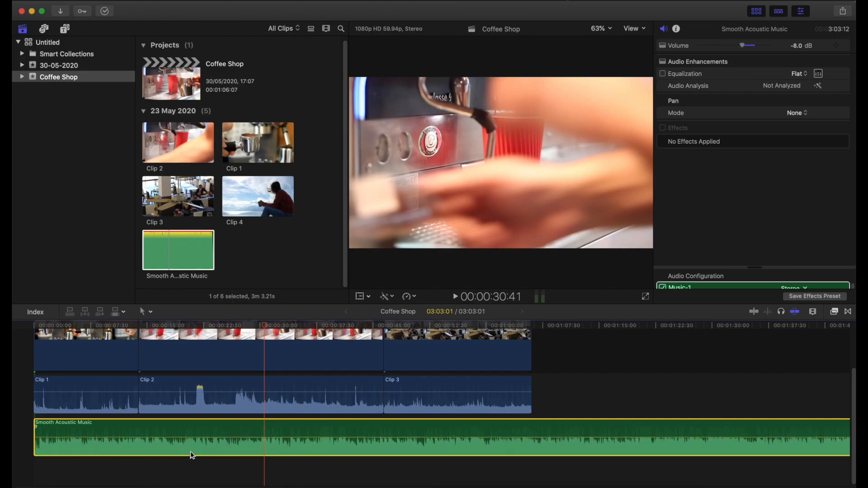
{"action": "left_click_drag", "start_coordinate": [179, 438], "coordinate": [179, 438]}
{"action": "mouse_move", "coordinate": [225, 437]}
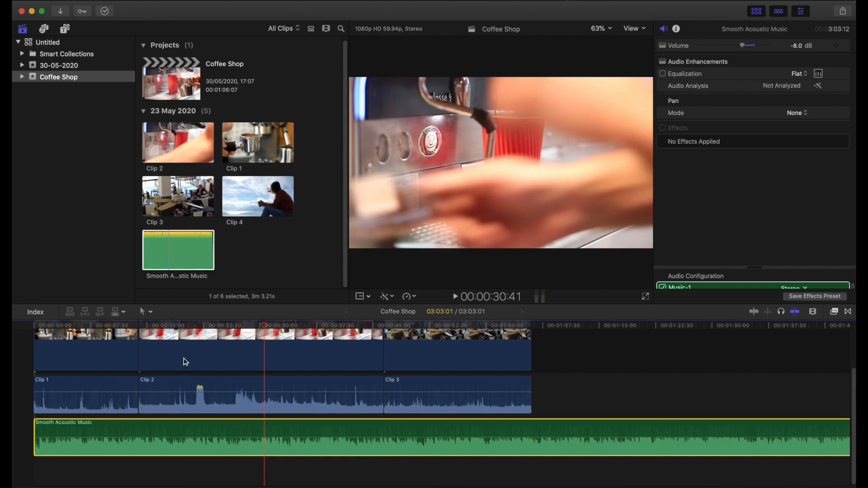
Step: Add a volume keyframe to the music clip at 00:00:13:54, where Clip 2 begins
{"action": "left_click_drag", "start_coordinate": [148, 326], "coordinate": [140, 325]}
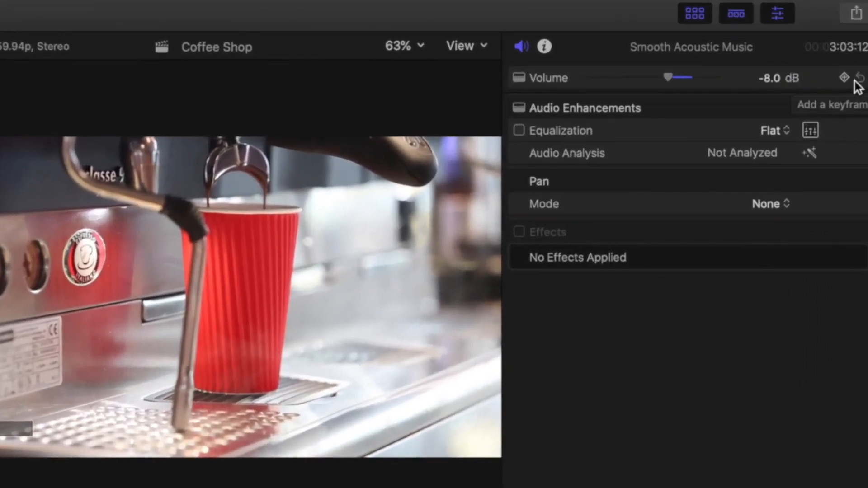
{"action": "left_click", "coordinate": [846, 80]}
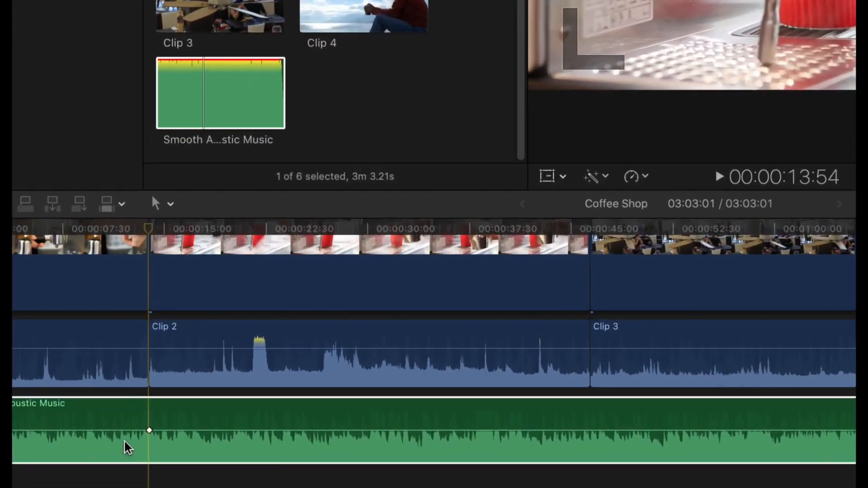
{"action": "mouse_move", "coordinate": [139, 437]}
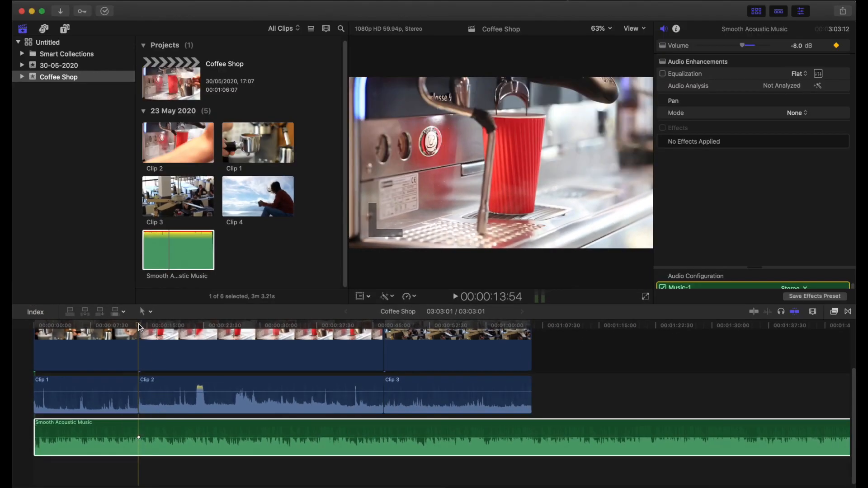
Step: Move the music's first keyframe to just before 00:00:21:07, and add a second one at that time lowered to -26 dB
{"action": "left_click_drag", "start_coordinate": [139, 325], "coordinate": [193, 333]}
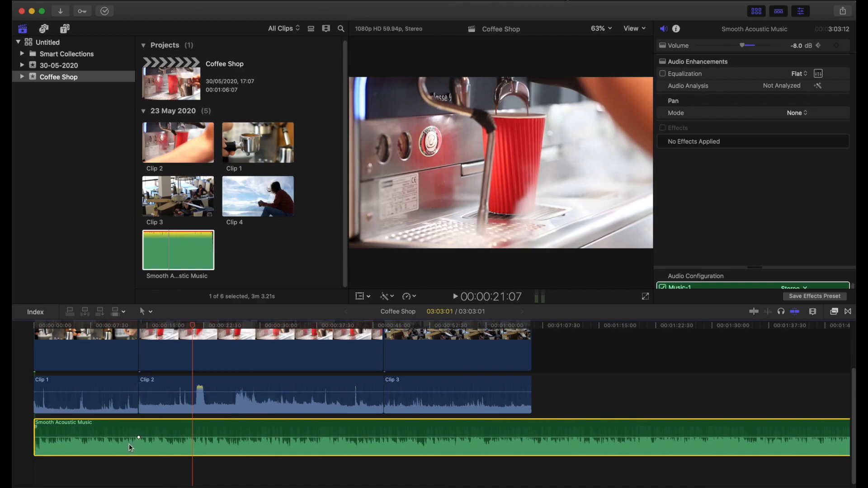
{"action": "left_click", "coordinate": [139, 437]}
{"action": "left_click_drag", "start_coordinate": [139, 438], "coordinate": [180, 437]}
{"action": "left_click", "coordinate": [836, 46]}
{"action": "left_click_drag", "start_coordinate": [192, 437], "coordinate": [193, 444]}
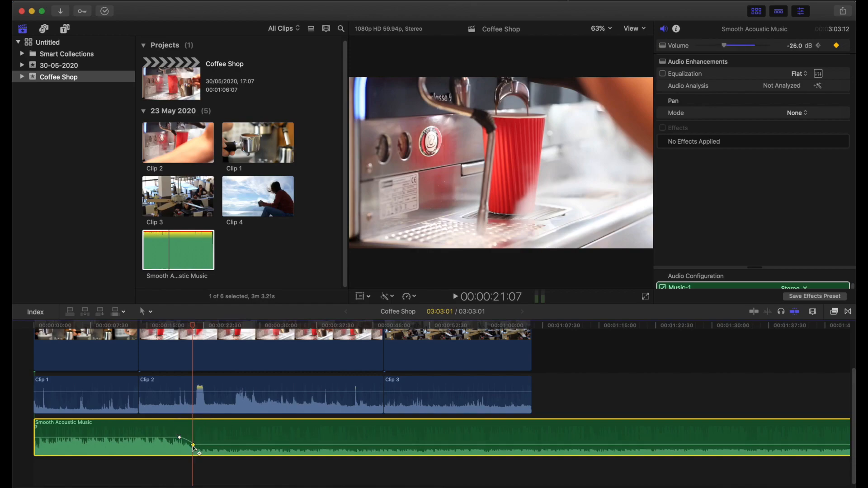
Step: Add music volume keyframes at 00:00:23:11 and 00:00:24:07, and set the second one to -8 dB to end the dip
{"action": "left_click", "coordinate": [209, 326]}
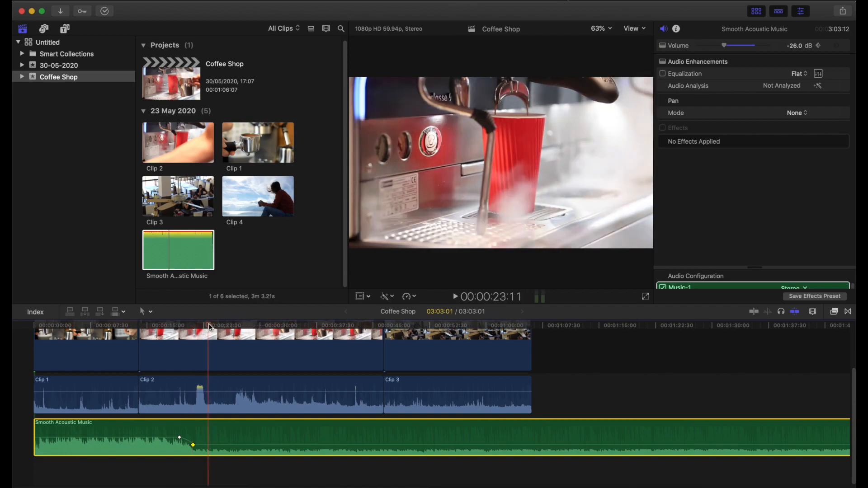
{"action": "left_click", "coordinate": [218, 433]}
{"action": "left_click_drag", "start_coordinate": [209, 328], "coordinate": [217, 328]}
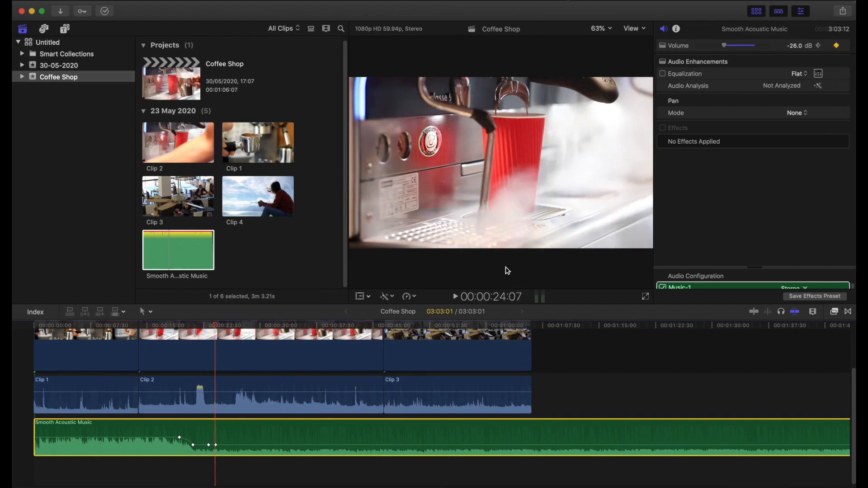
{"action": "left_click_drag", "start_coordinate": [215, 445], "coordinate": [217, 438]}
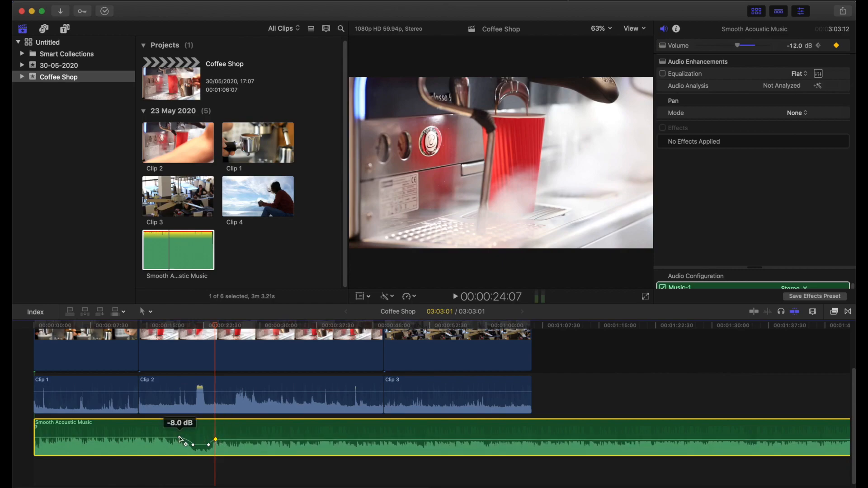
{"action": "left_click", "coordinate": [796, 46]}
{"action": "type", "text": "-8"}
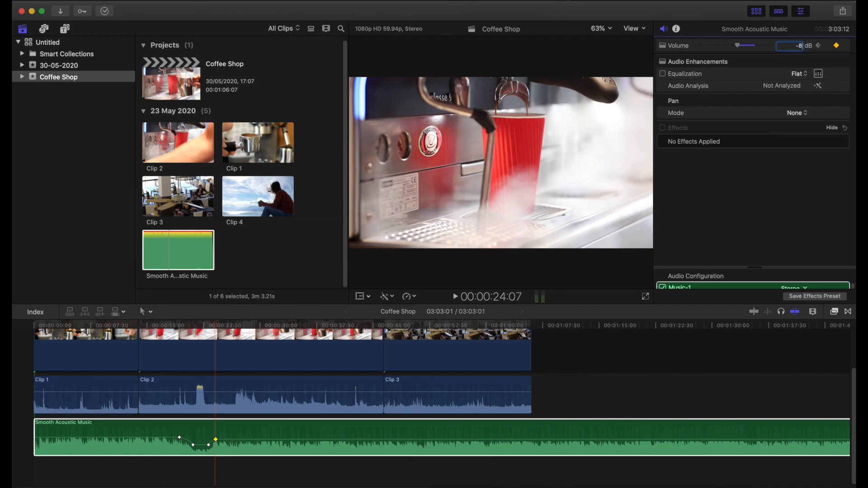
{"action": "key", "text": "Return"}
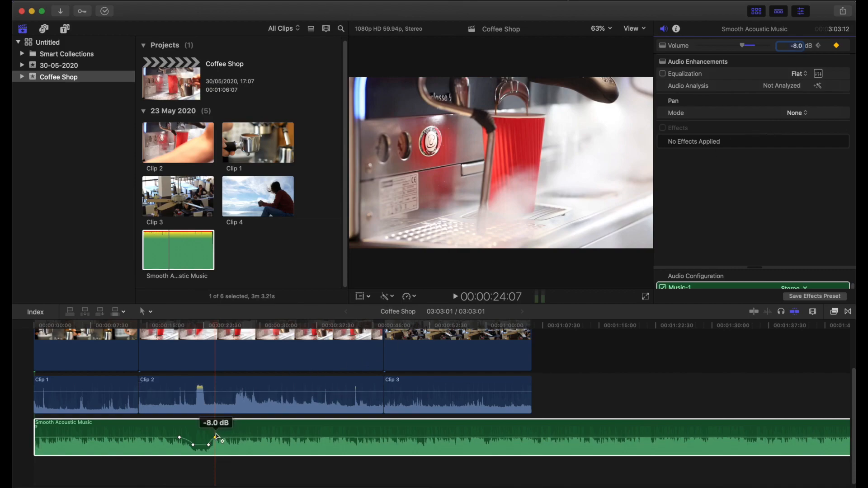
Step: Add music keyframes at 00:00:26:27 and 00:00:27:23, lower the second to -23 dB and shift both slightly earlier
{"action": "mouse_move", "coordinate": [205, 327]}
{"action": "left_mouse_down"}
{"action": "mouse_move", "coordinate": [179, 329]}
{"action": "mouse_move", "coordinate": [234, 335]}
{"action": "left_mouse_up"}
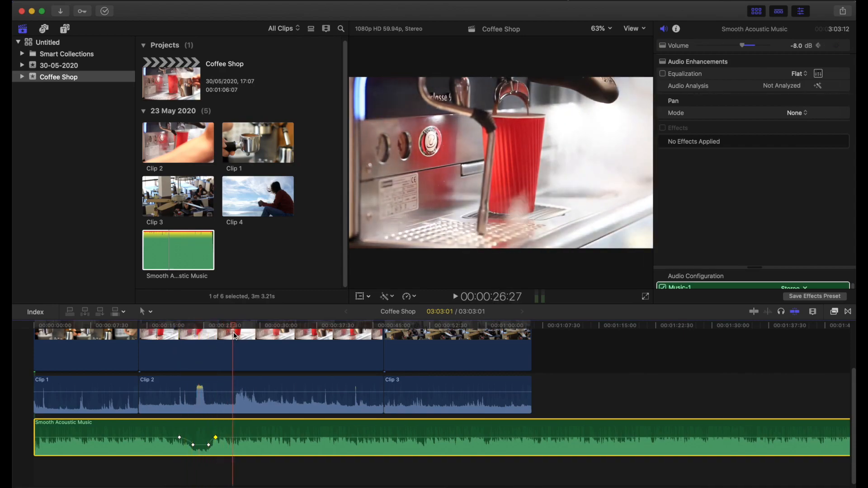
{"action": "left_click", "coordinate": [848, 112]}
{"action": "left_click", "coordinate": [837, 46]}
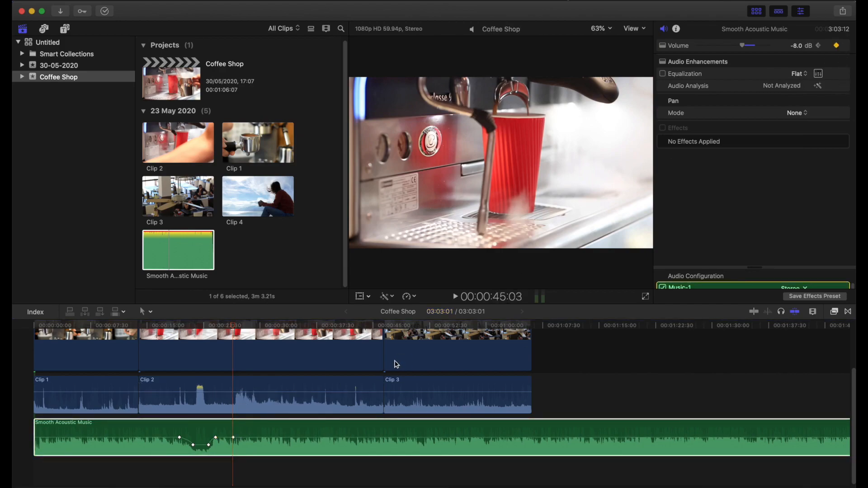
{"action": "left_click", "coordinate": [240, 326]}
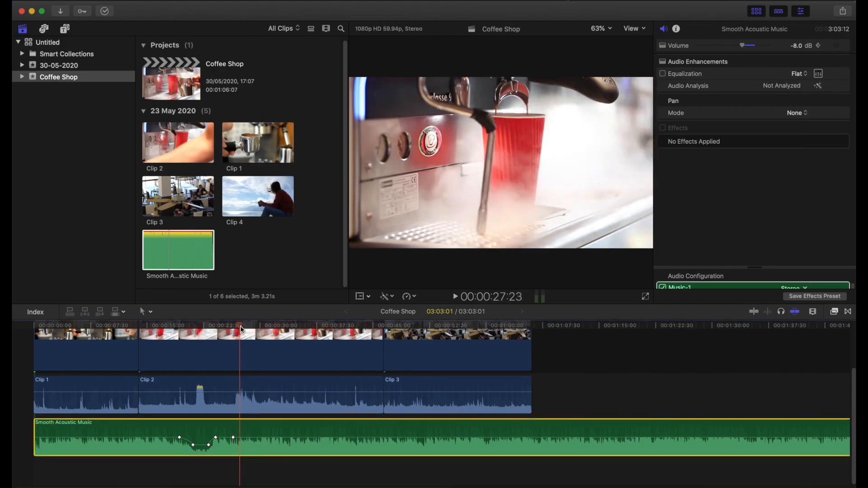
{"action": "left_click", "coordinate": [837, 46]}
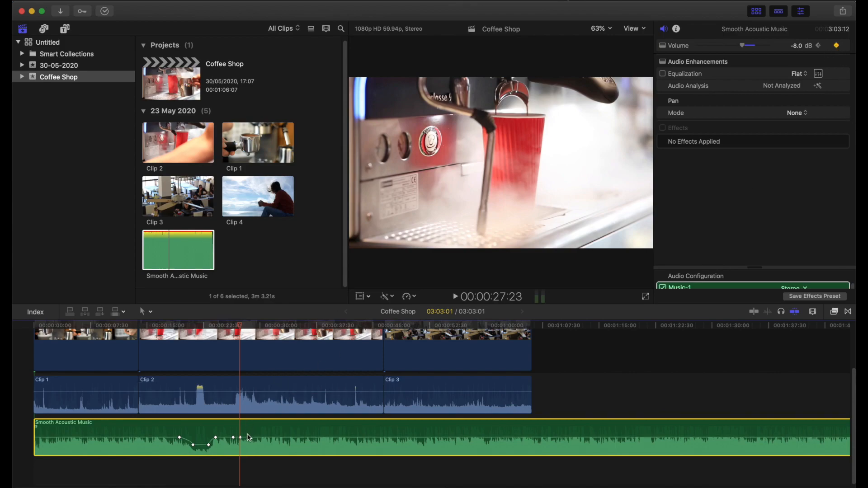
{"action": "mouse_move", "coordinate": [240, 438]}
{"action": "left_mouse_down"}
{"action": "mouse_move", "coordinate": [227, 438]}
{"action": "mouse_move", "coordinate": [234, 444]}
{"action": "left_mouse_up"}
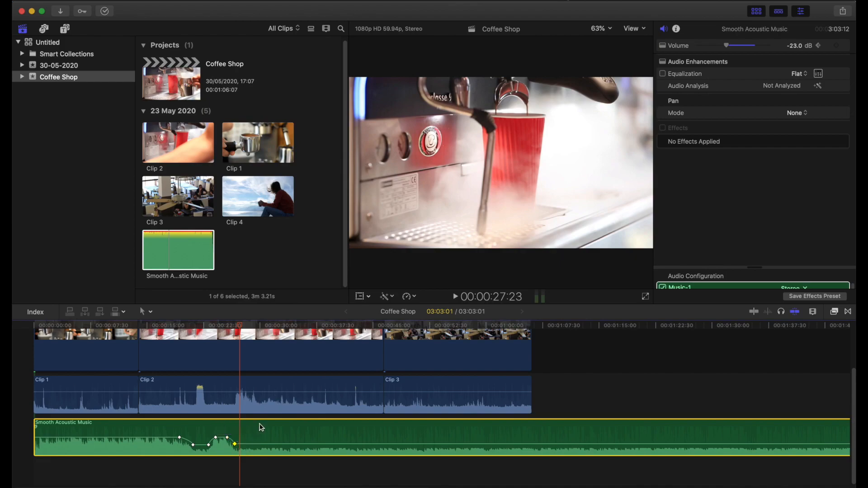
Step: Add music keyframes at 00:00:29:59 and 00:00:30:55, and raise the second one back to -8 dB
{"action": "left_click_drag", "start_coordinate": [270, 329], "coordinate": [261, 328]}
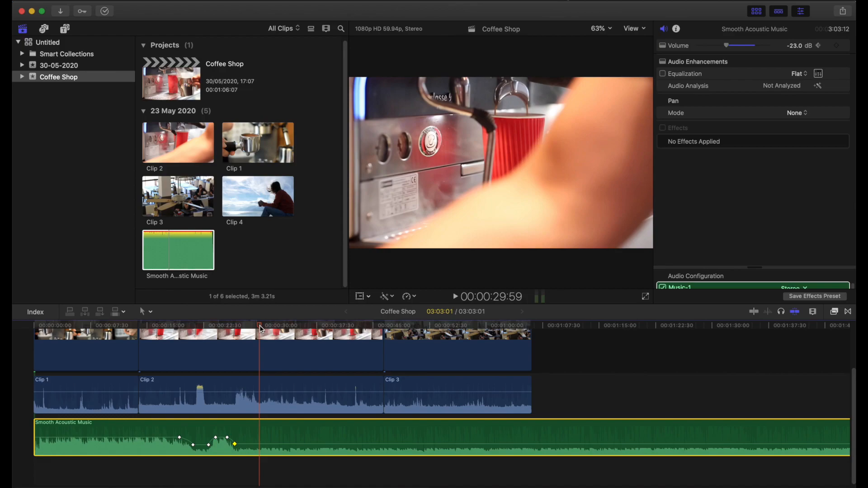
{"action": "left_click_drag", "start_coordinate": [262, 331], "coordinate": [270, 332]}
{"action": "left_click", "coordinate": [836, 46]}
{"action": "left_click_drag", "start_coordinate": [266, 444], "coordinate": [267, 437]}
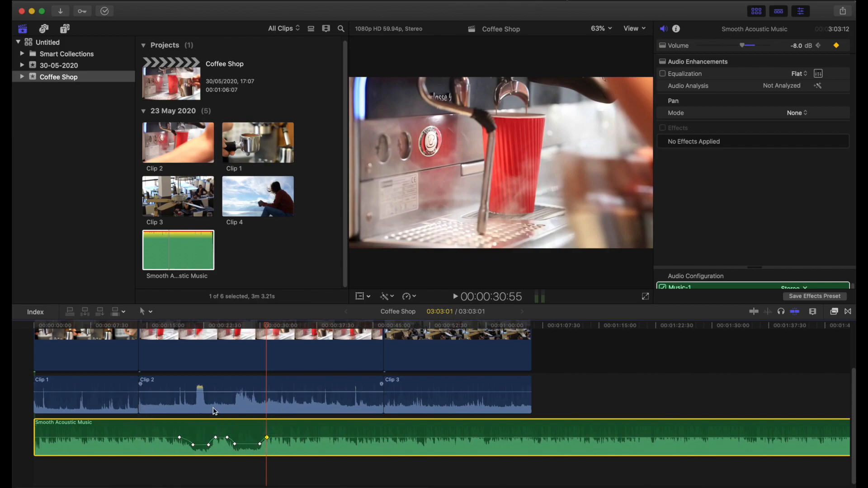
Step: Play the timeline from near the start of Clip 2 to check both keyframed music dips
{"action": "left_click", "coordinate": [170, 326]}
{"action": "left_click", "coordinate": [147, 329]}
{"action": "key", "text": "space"}
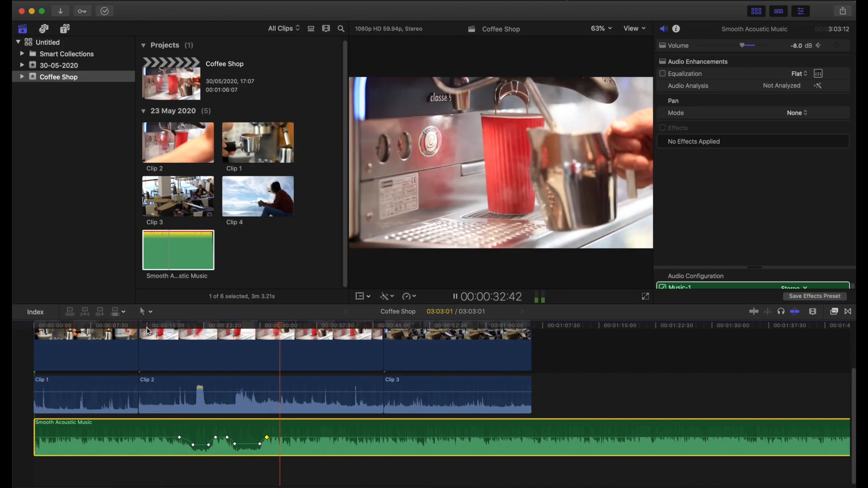
{"action": "key", "text": "space"}
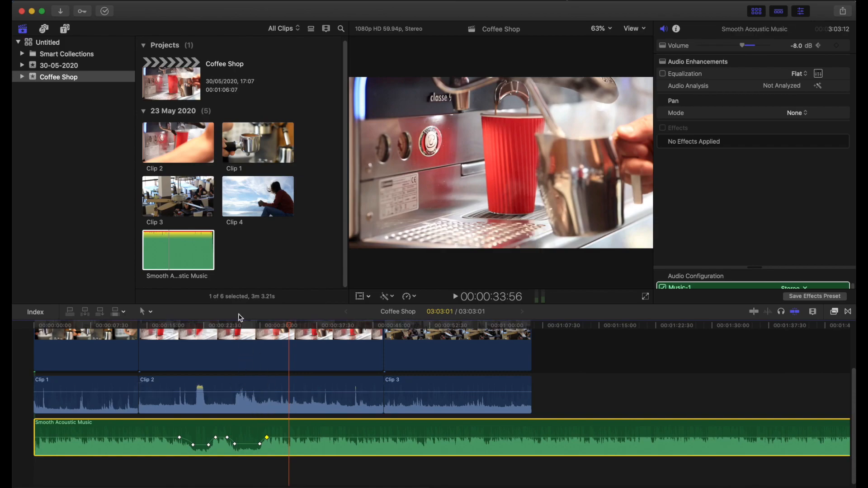
{"action": "left_click", "coordinate": [229, 329]}
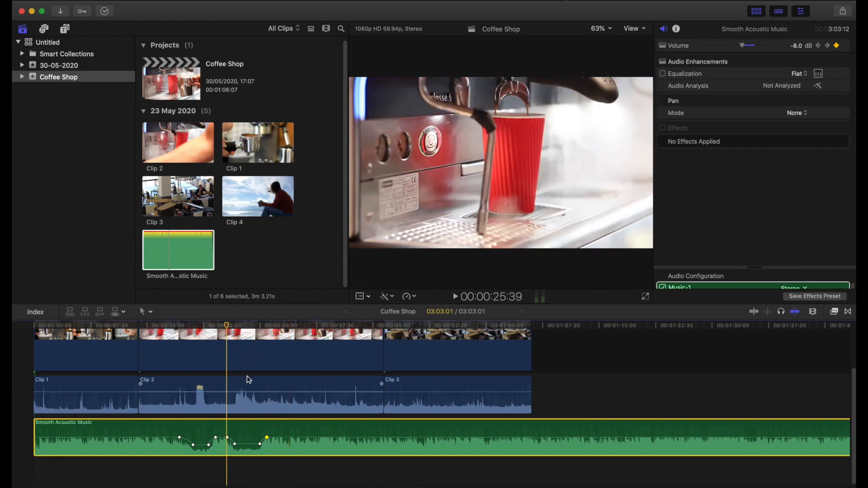
Step: Fade out Clip 2's detached audio with two volume keyframes, a -3 dB one at about 32 seconds and a much lower one at the clip's end
{"action": "left_click", "coordinate": [325, 330]}
{"action": "left_click", "coordinate": [300, 383]}
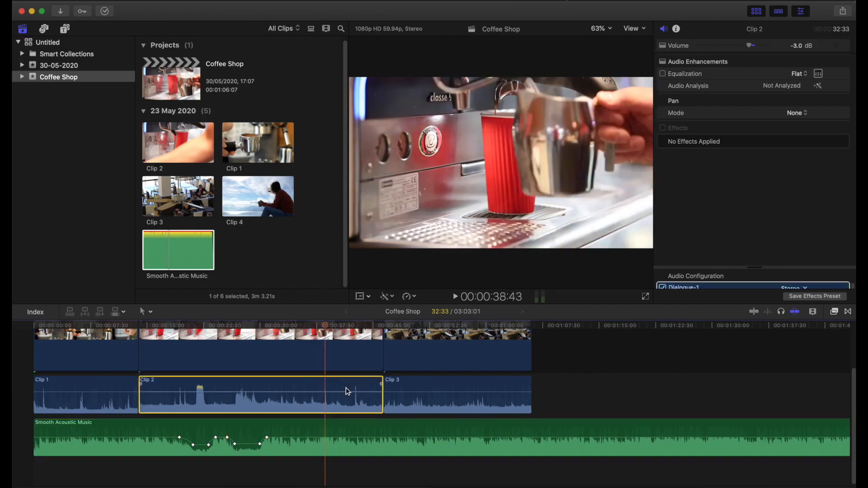
{"action": "left_click", "coordinate": [835, 47]}
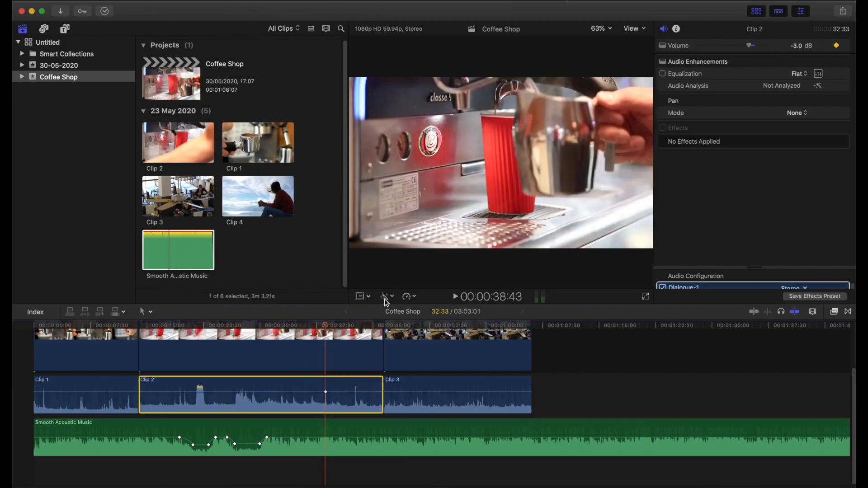
{"action": "left_click", "coordinate": [346, 330]}
{"action": "left_click", "coordinate": [835, 46]}
{"action": "left_click_drag", "start_coordinate": [346, 392], "coordinate": [383, 407]}
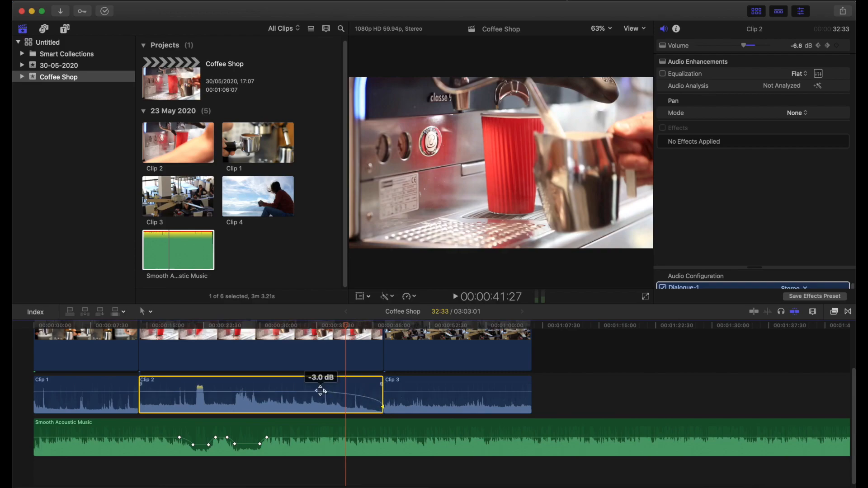
{"action": "left_click", "coordinate": [325, 393], "text": "alt"}
{"action": "left_click_drag", "start_coordinate": [325, 393], "coordinate": [272, 392]}
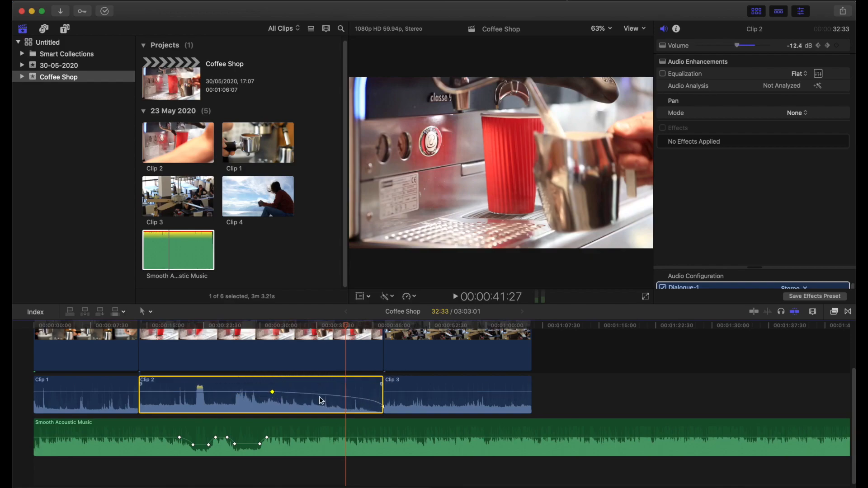